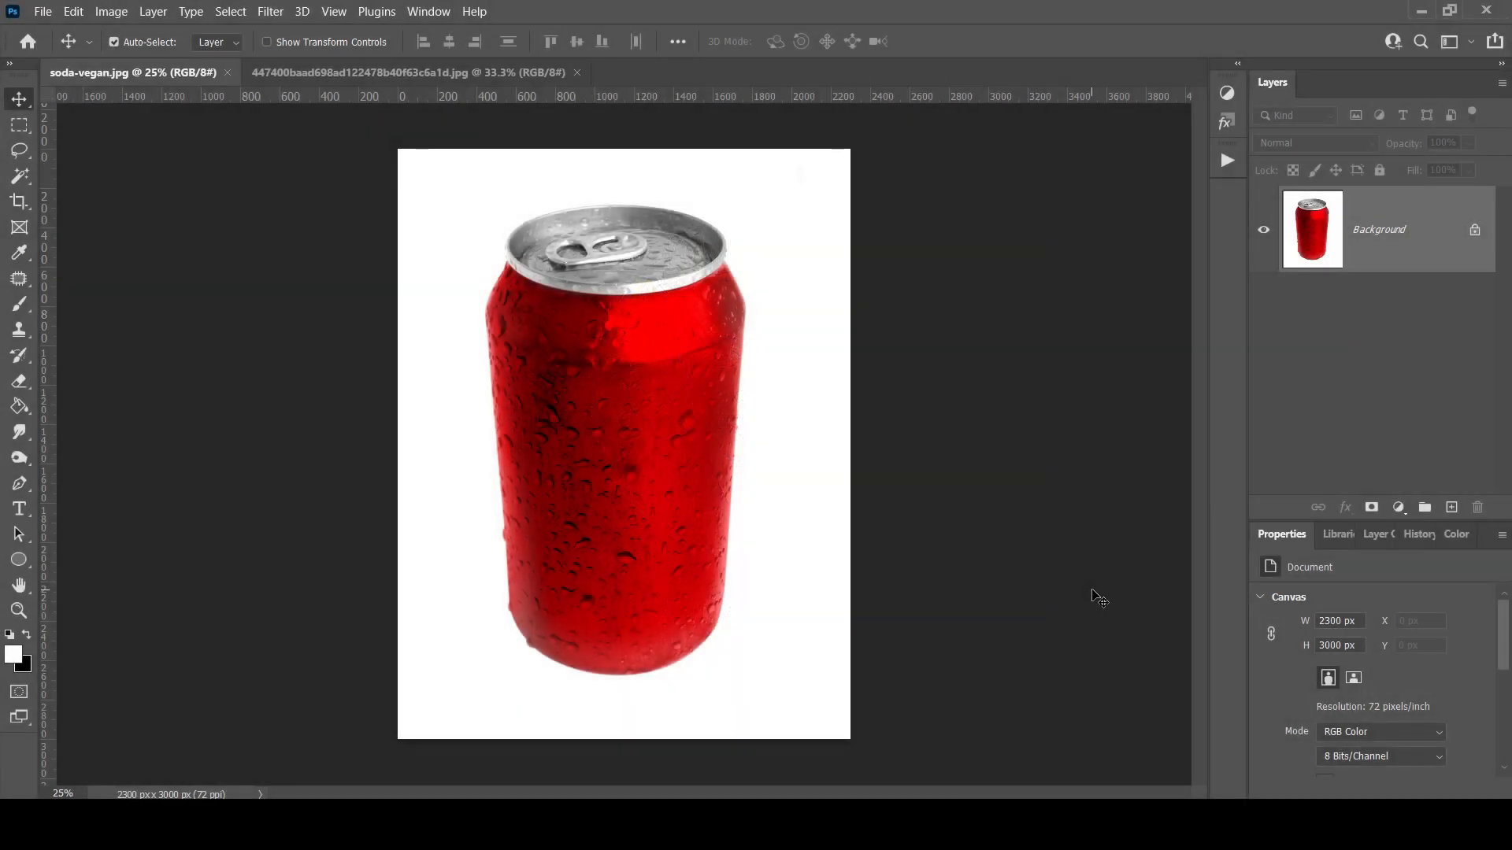
# Copy the tiger image from the other open document into soda-vegan.jpg as a new layer.
pyautogui.click(335, 77)
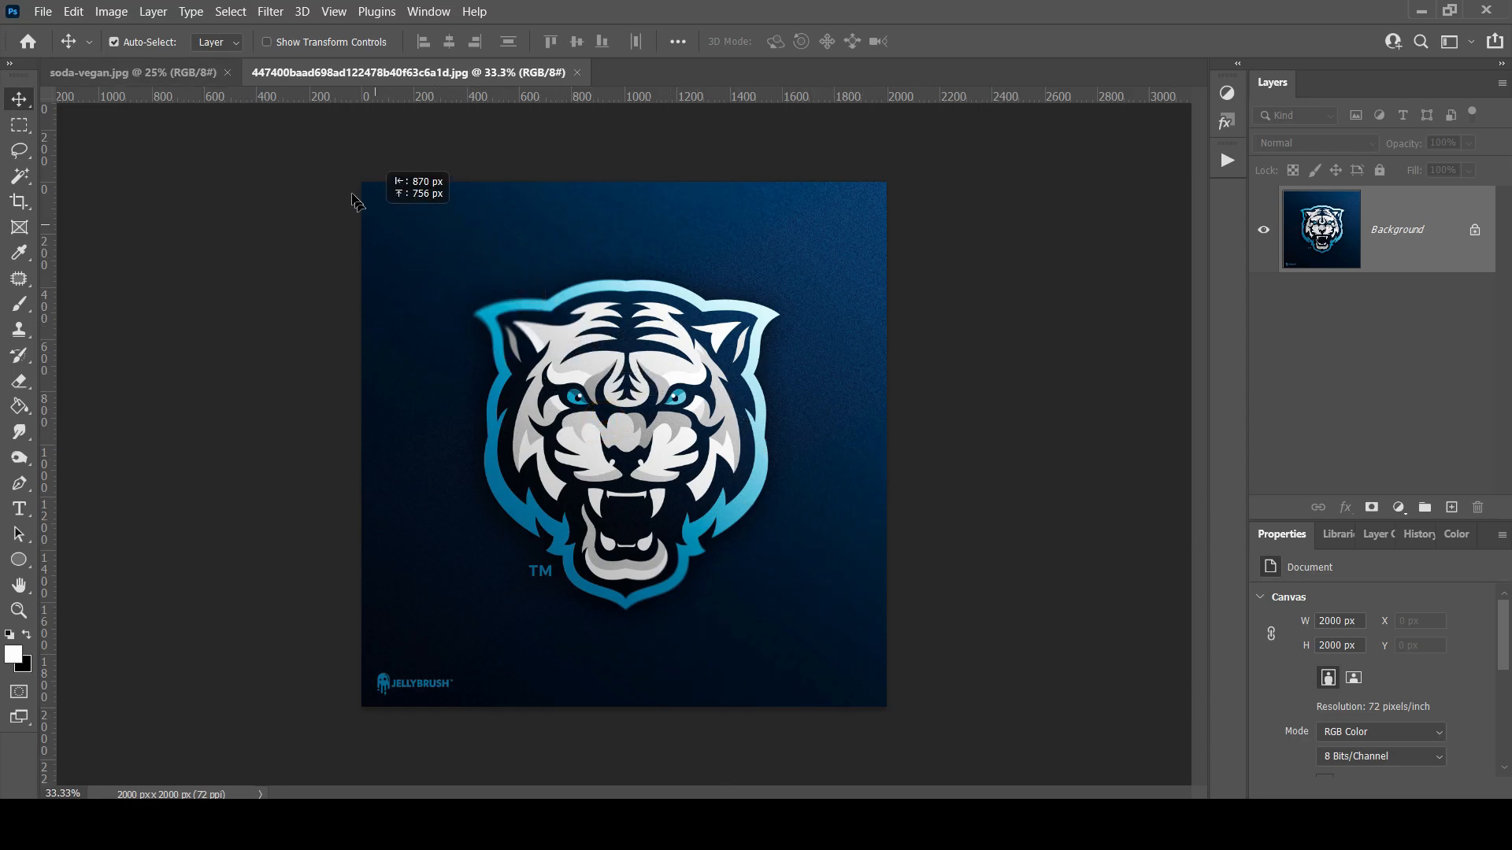
pyautogui.click(193, 77)
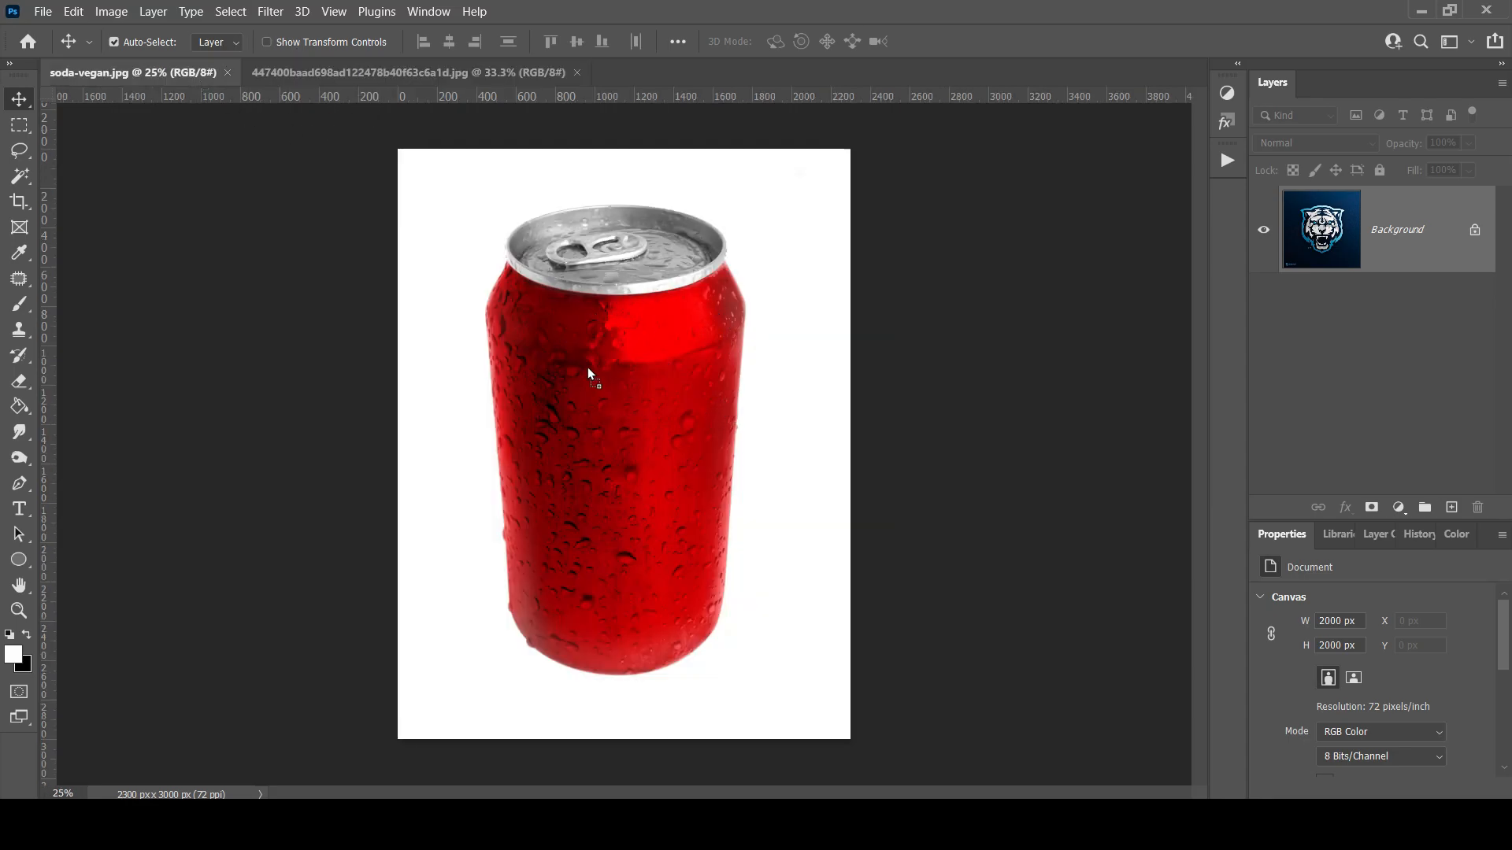
pyautogui.hotkey('ctrl', 'v')
pyautogui.moveTo(692, 392)
pyautogui.mouseDown()
pyautogui.moveTo(755, 384)
pyautogui.moveTo(705, 382)
pyautogui.mouseUp()
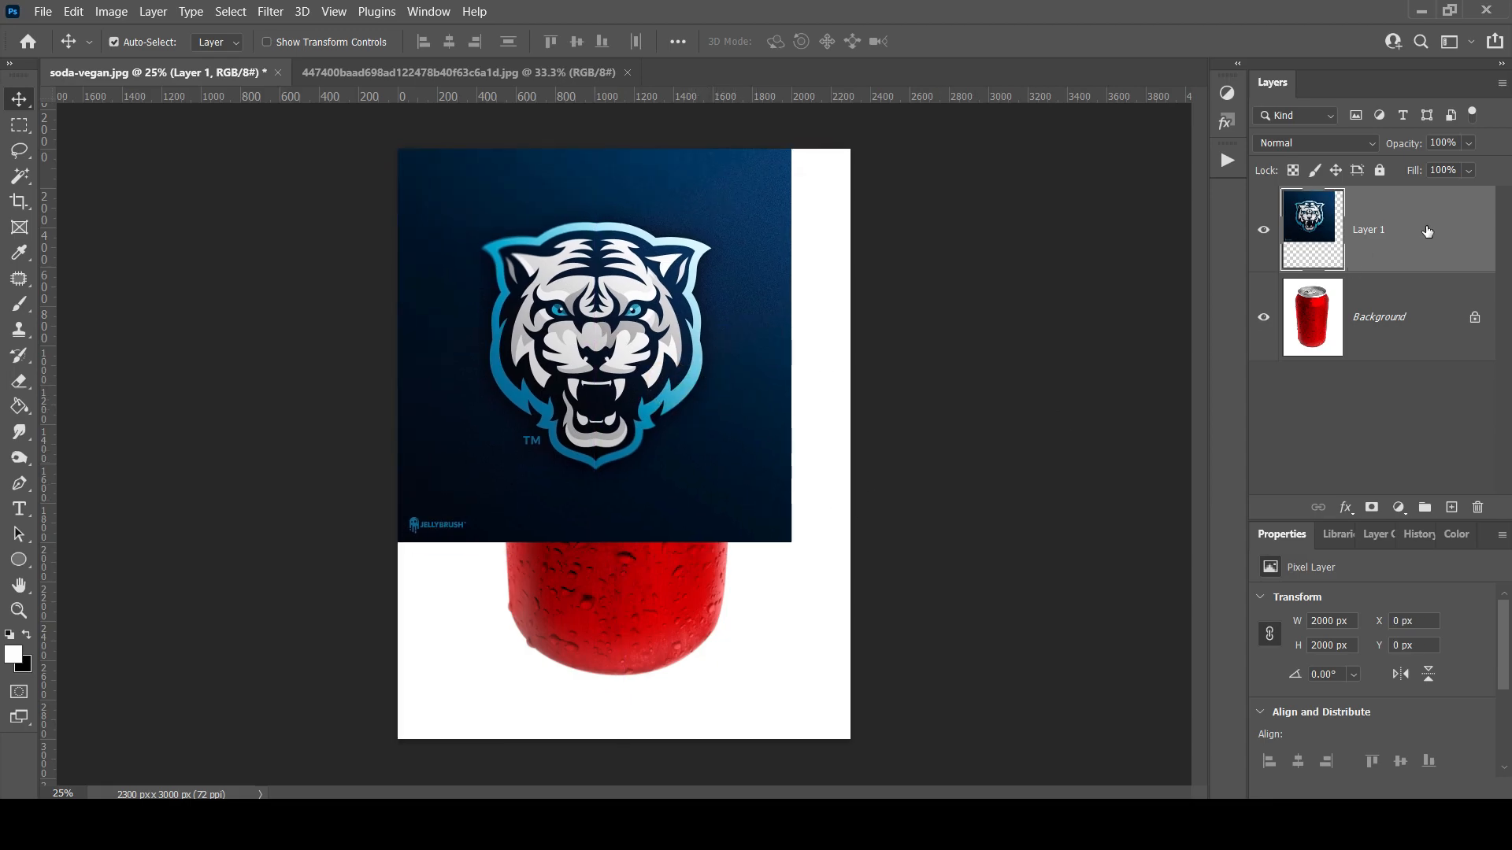
# Rename the pasted tiger layer as logo.
pyautogui.doubleClick(1368, 229)
pyautogui.press('BackSpace')
pyautogui.write('logo')
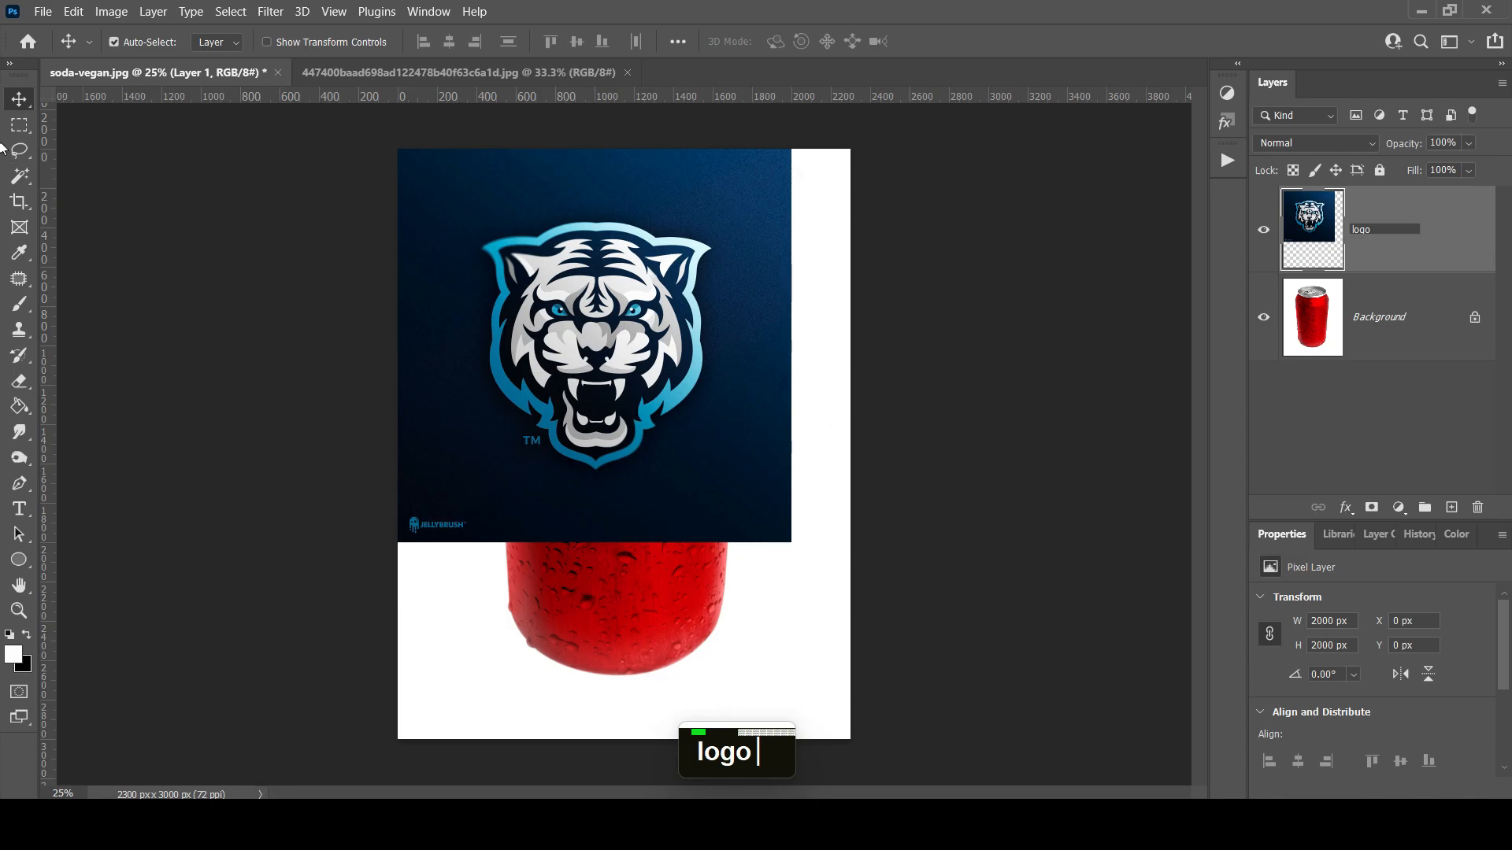
pyautogui.click(1039, 331)
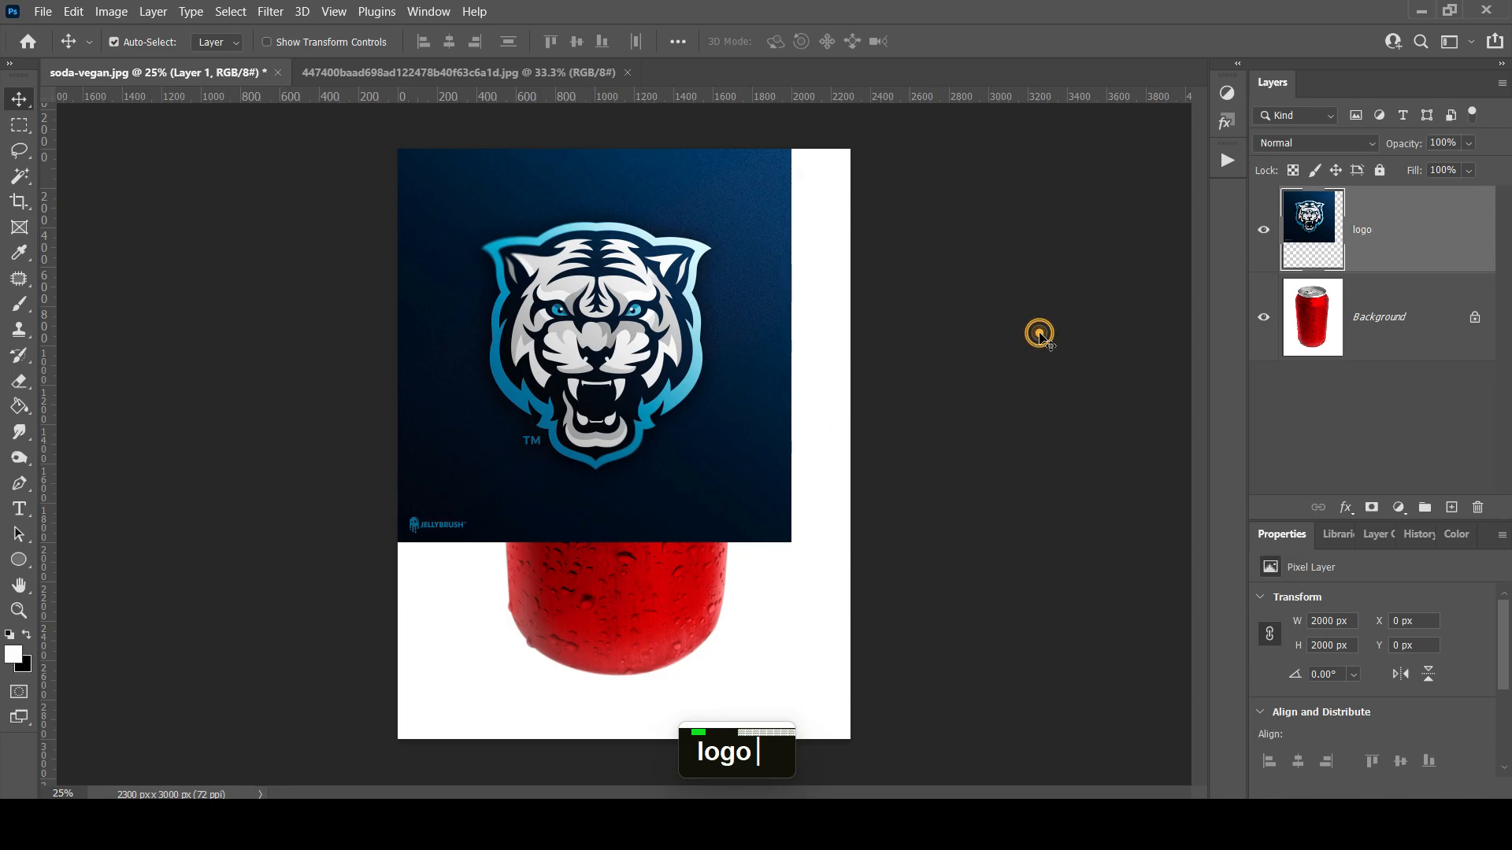
pyautogui.click(1417, 322)
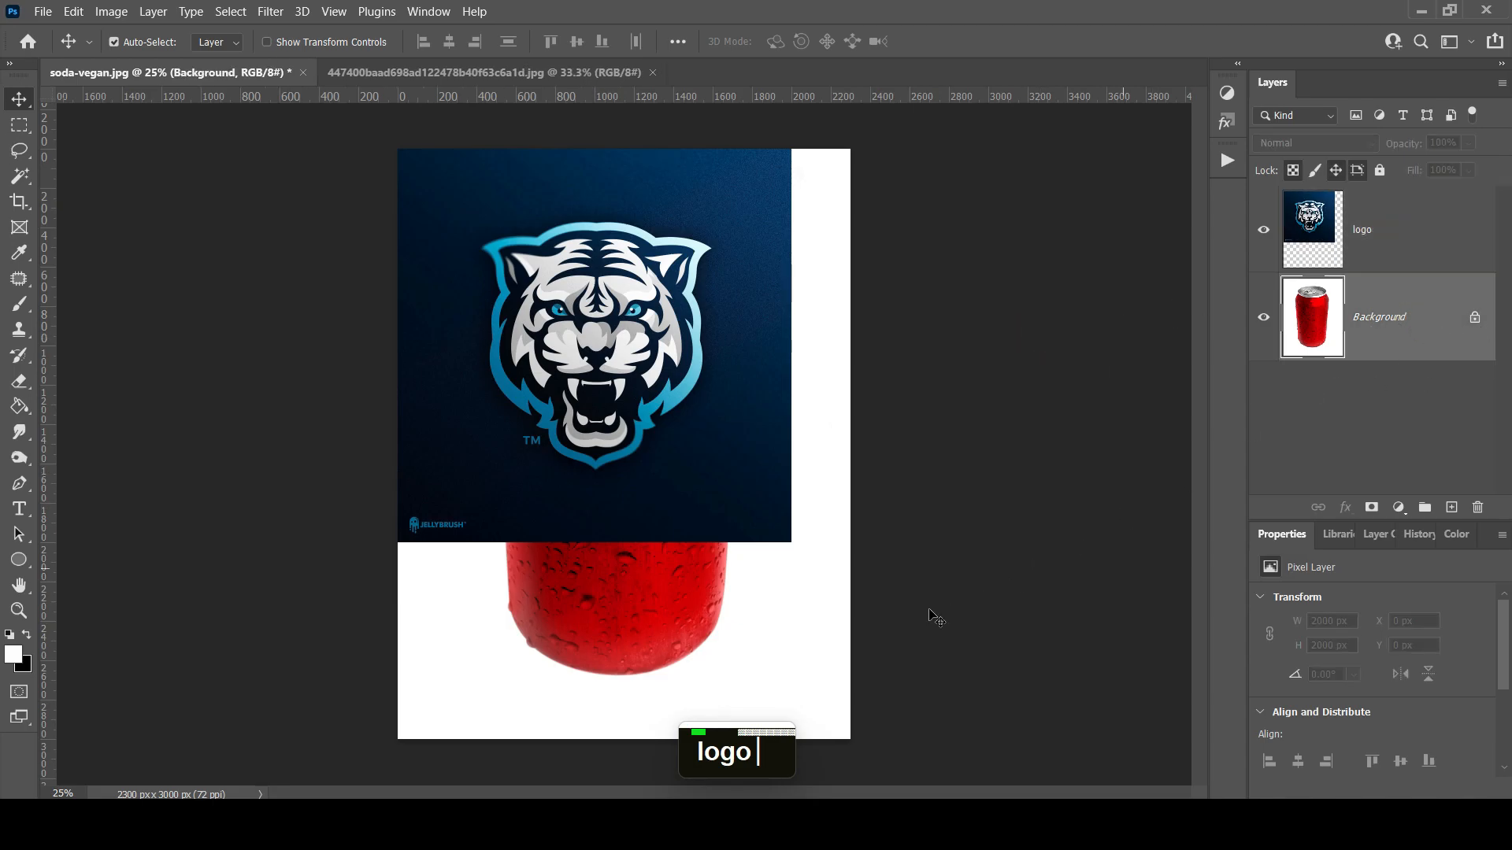
# Select the tiger head on the logo layer with Select Subject and add a layer mask that hides its blue background.
pyautogui.click(1451, 245)
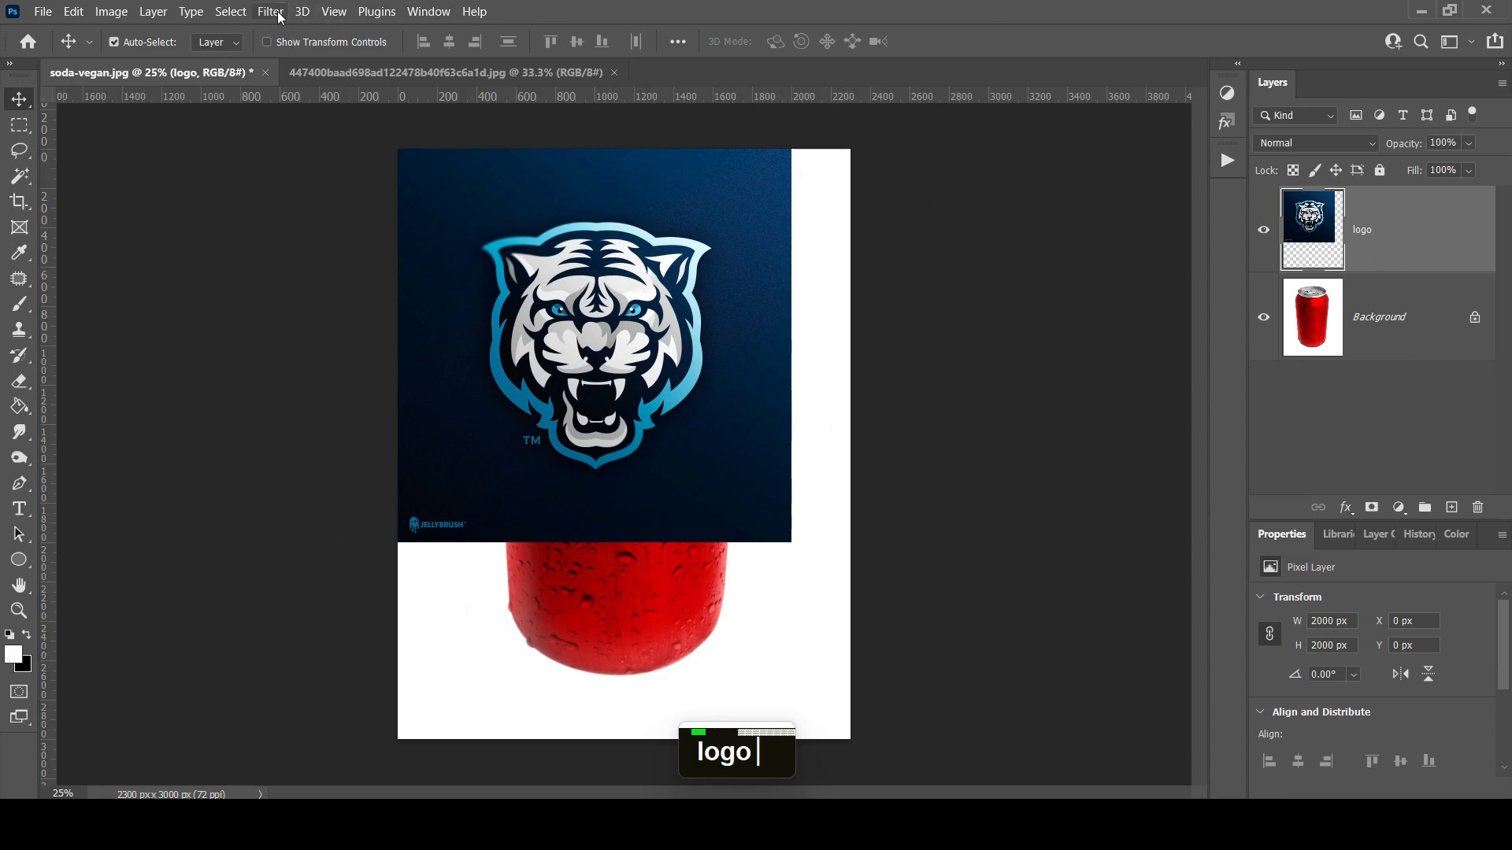
pyautogui.click(240, 17)
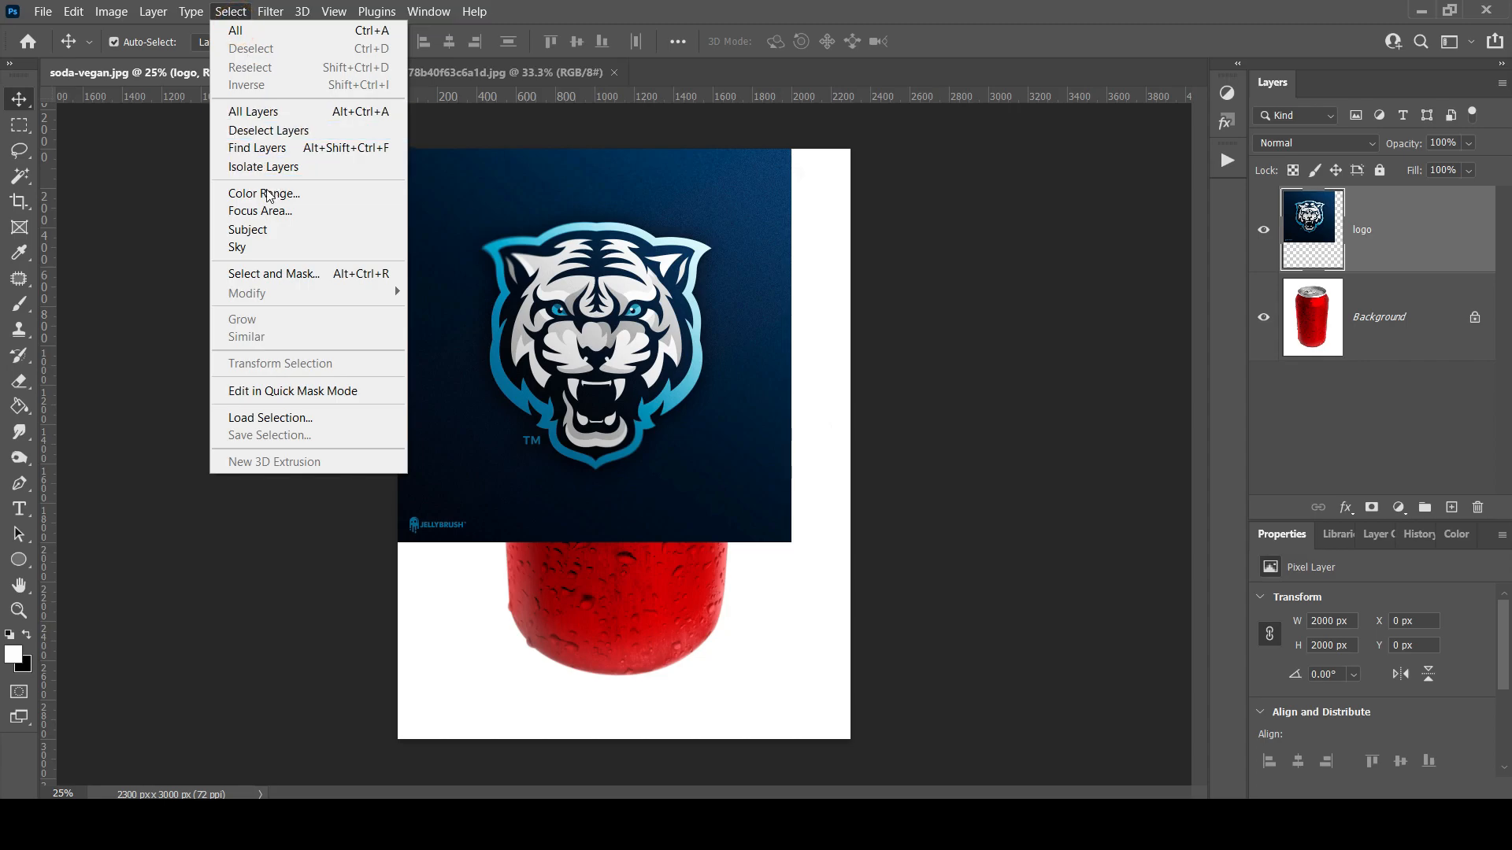
pyautogui.click(256, 236)
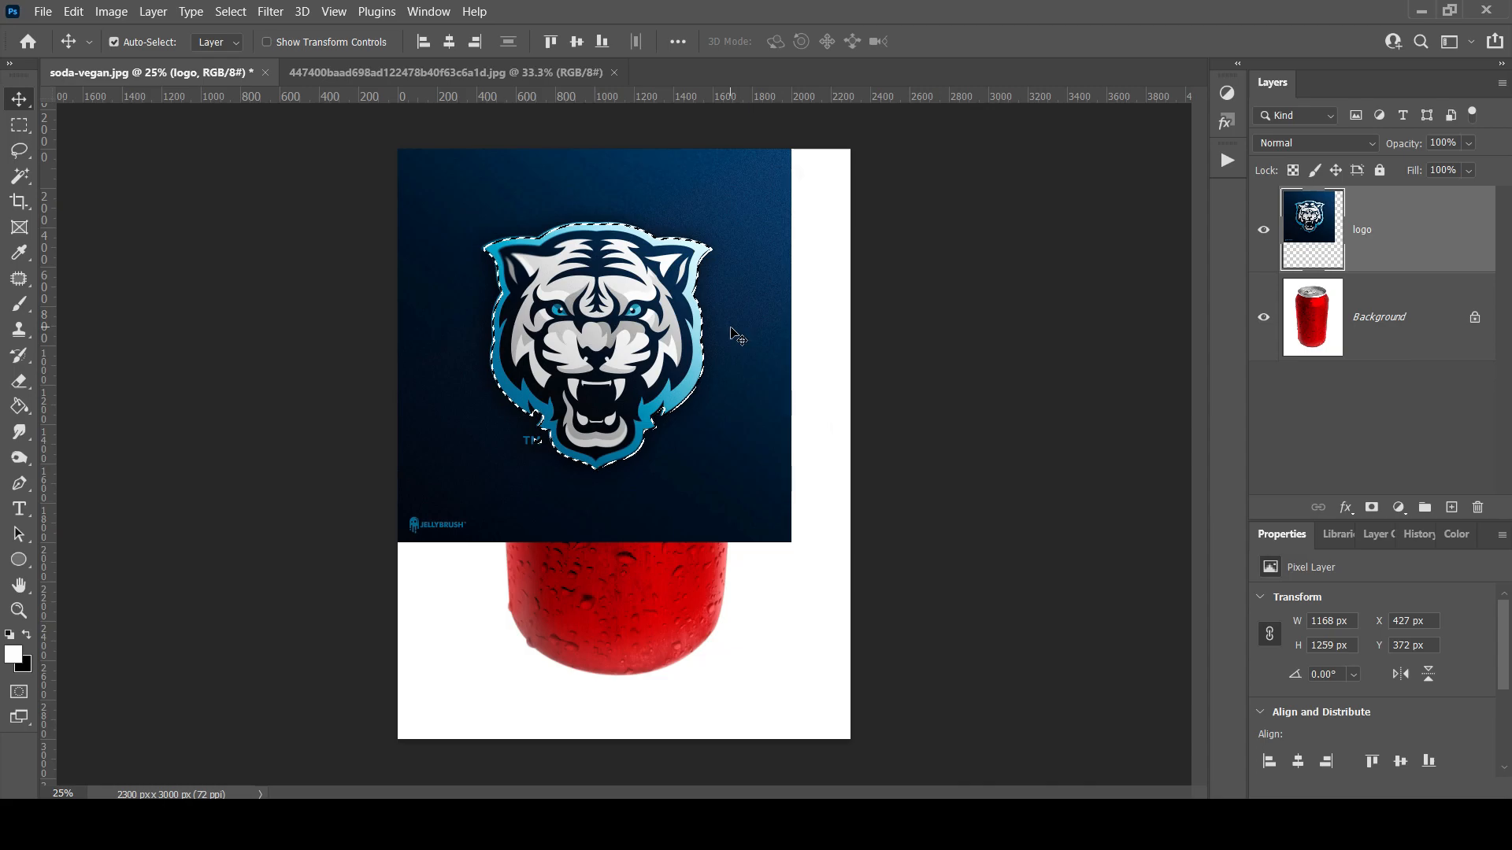
pyautogui.click(1371, 511)
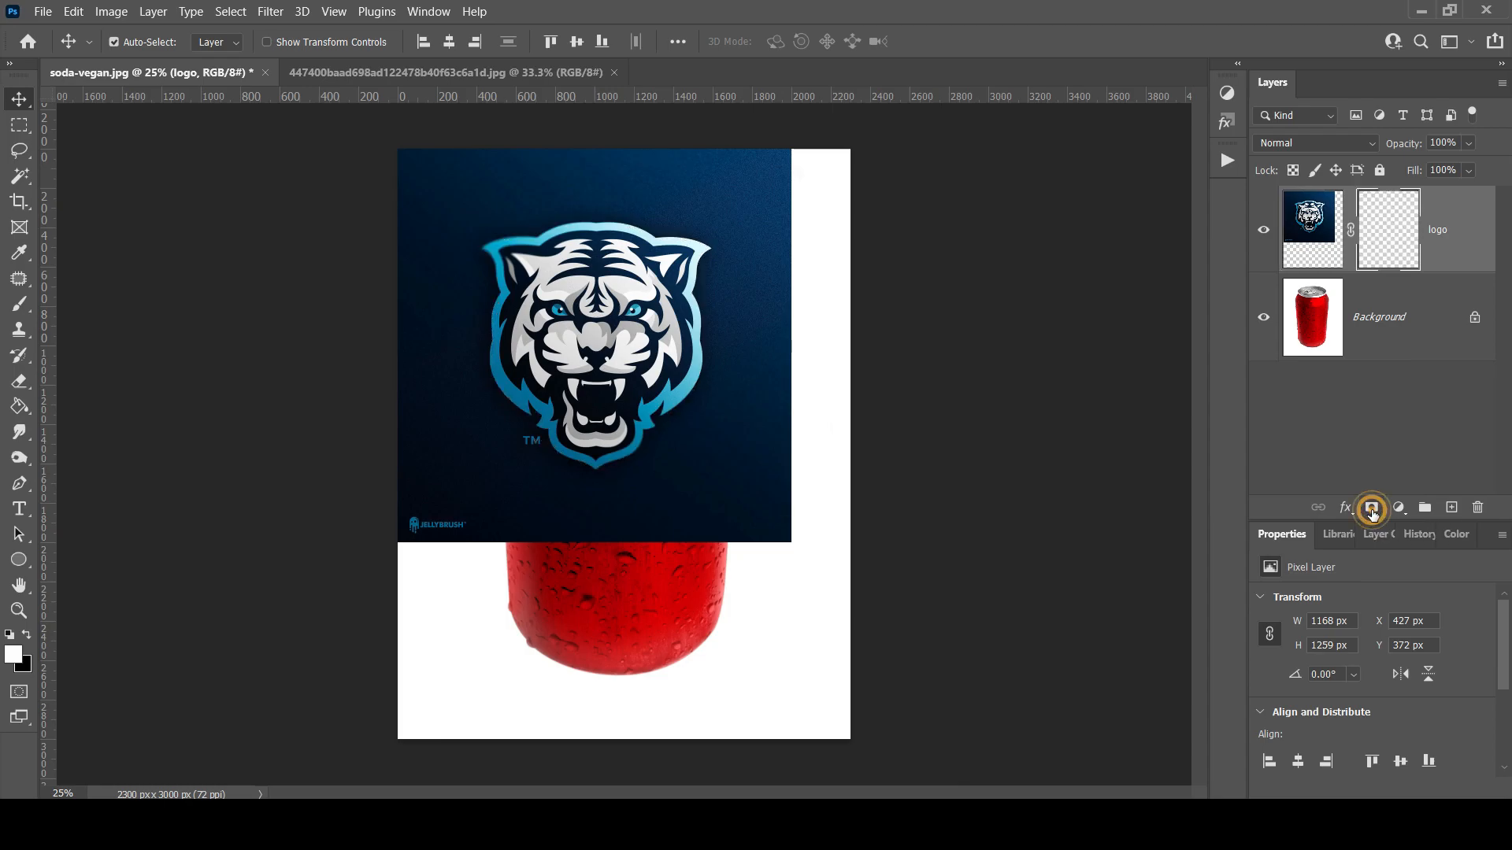
# Move the masked tiger head down onto the front of the can and convert the logo layer to a smart object.
pyautogui.moveTo(652, 335); pyautogui.dragTo(628, 479)
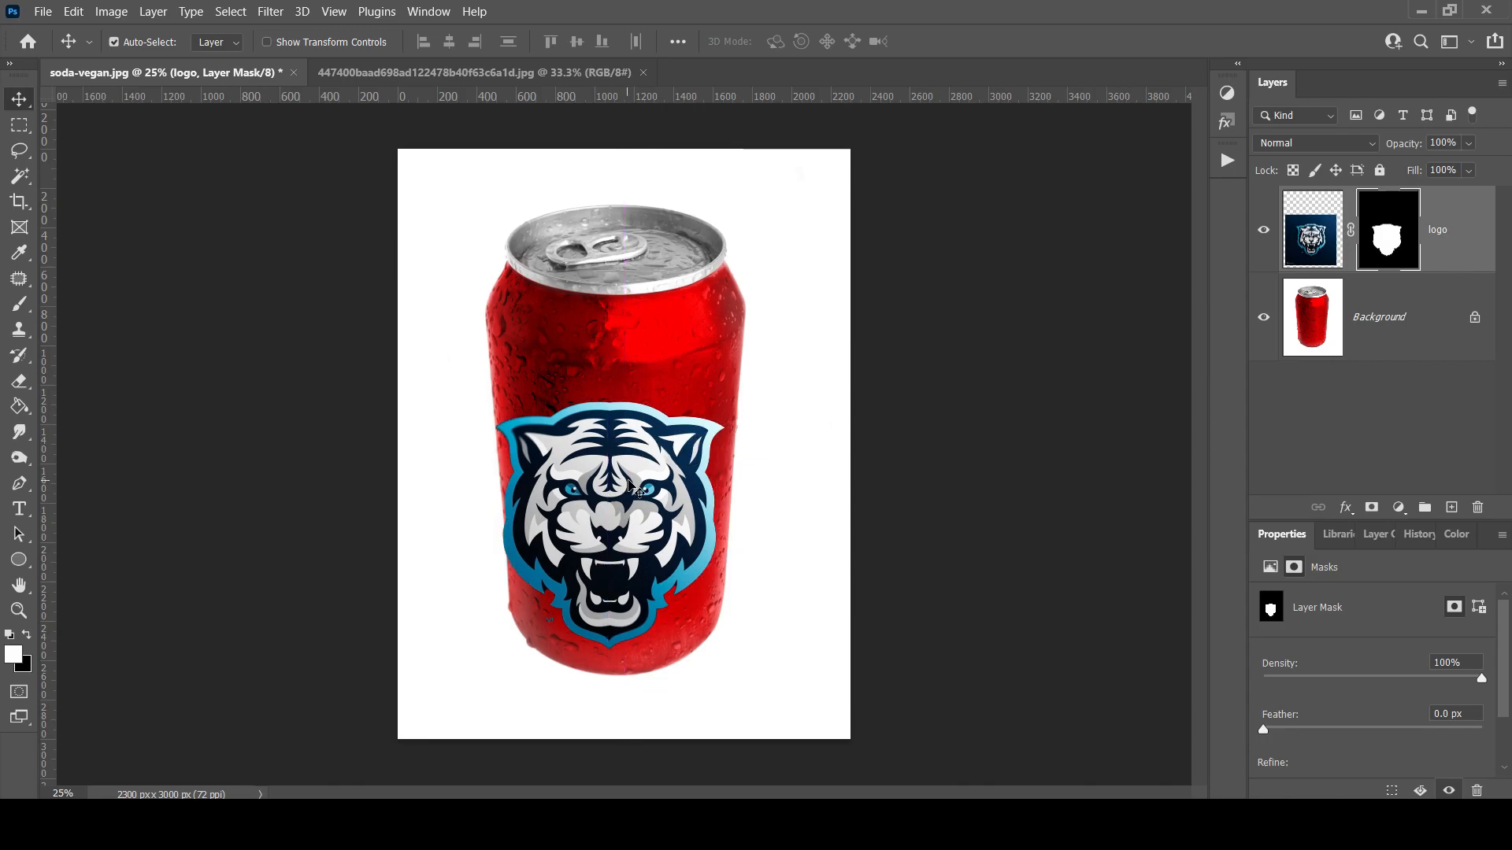
pyautogui.rightClick(1471, 241)
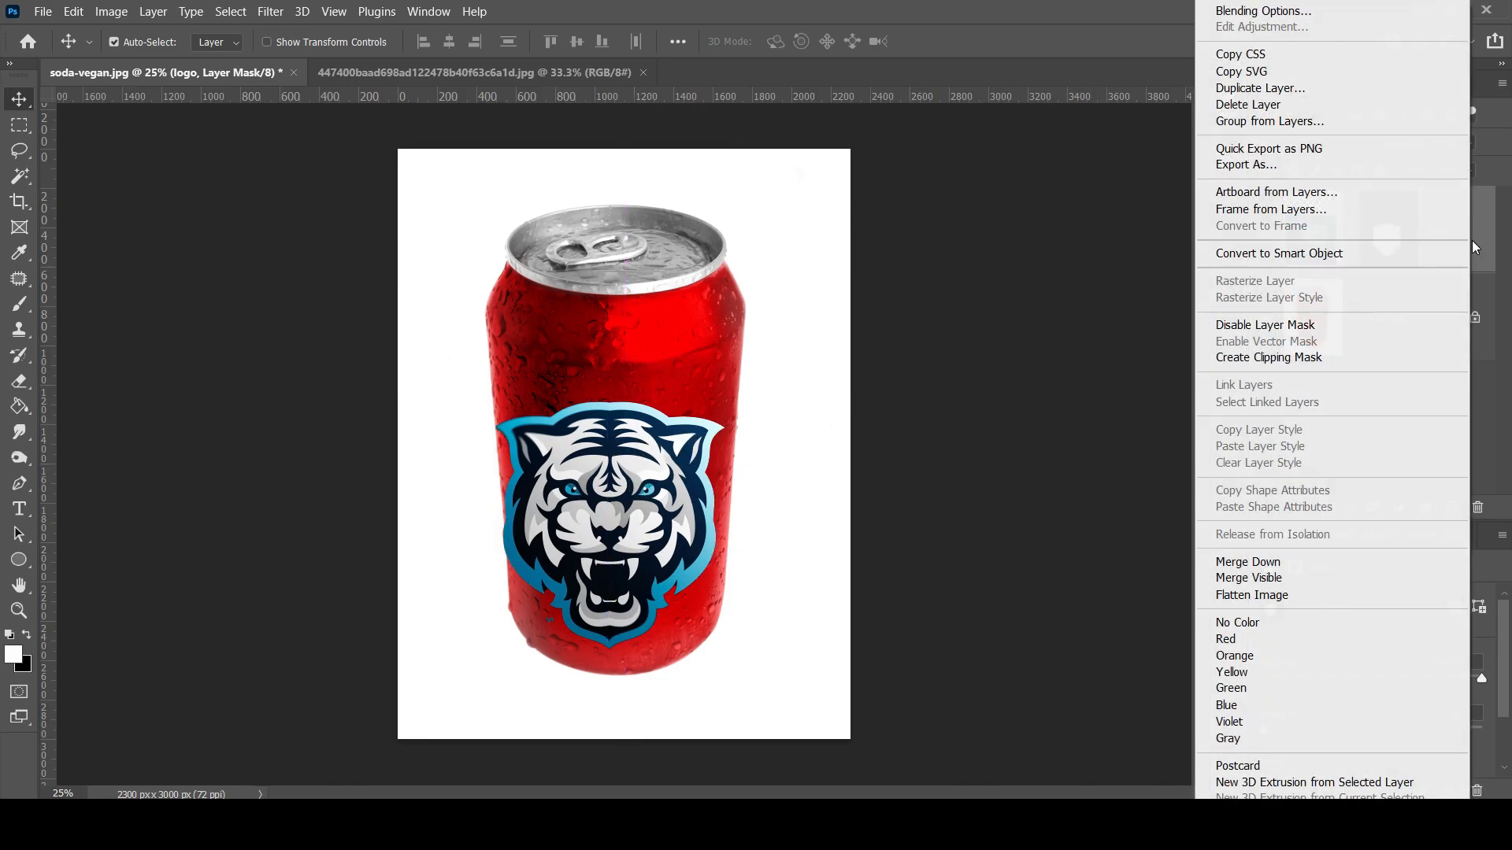
pyautogui.click(1331, 252)
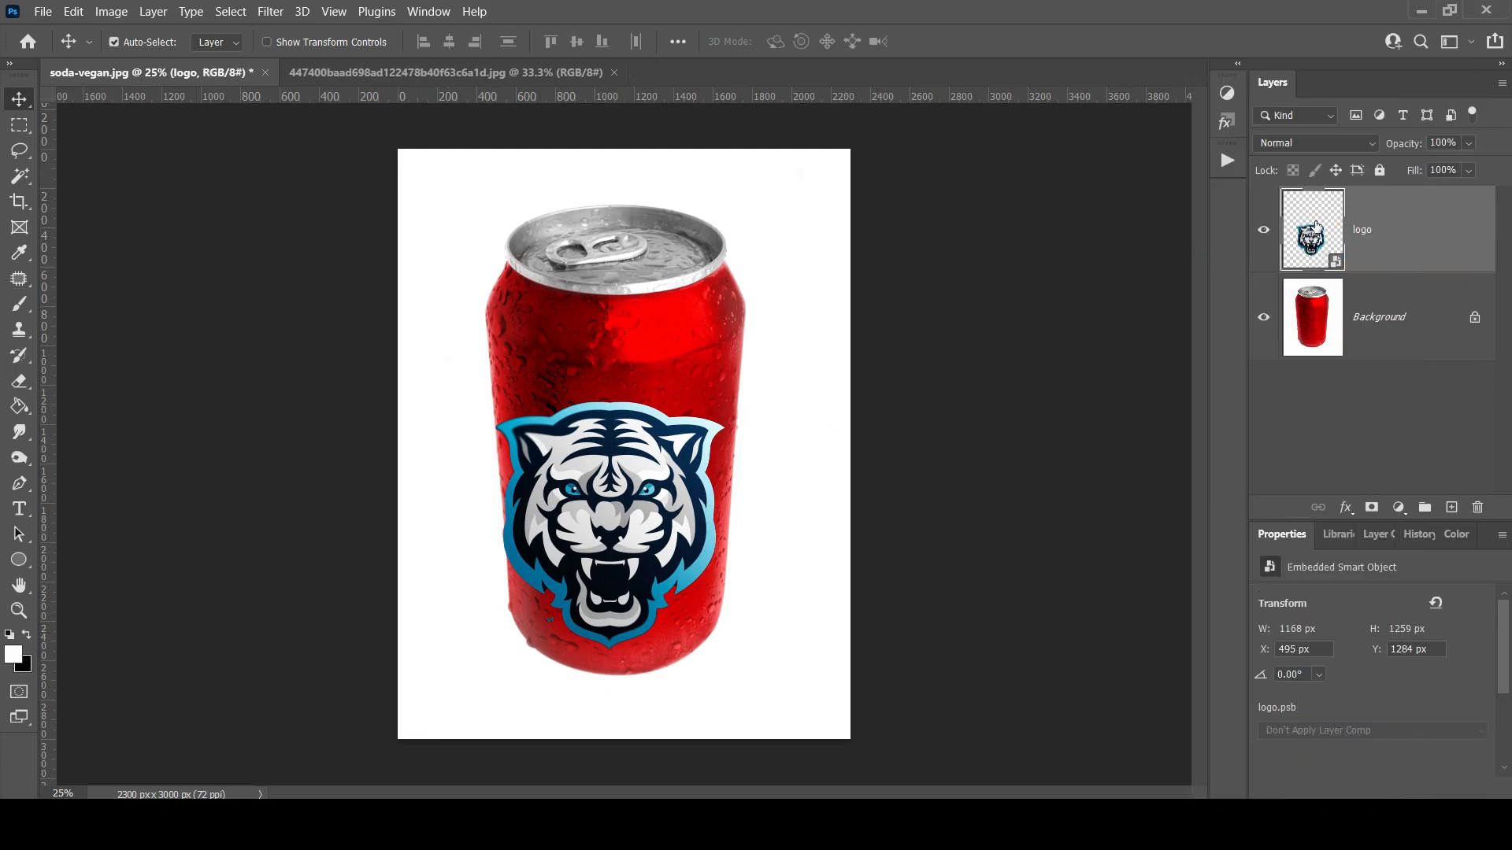
# Reposition the tiger logo on the front of the can at X 506 px, Y 1176 px.
pyautogui.moveTo(566, 542); pyautogui.dragTo(627, 477)
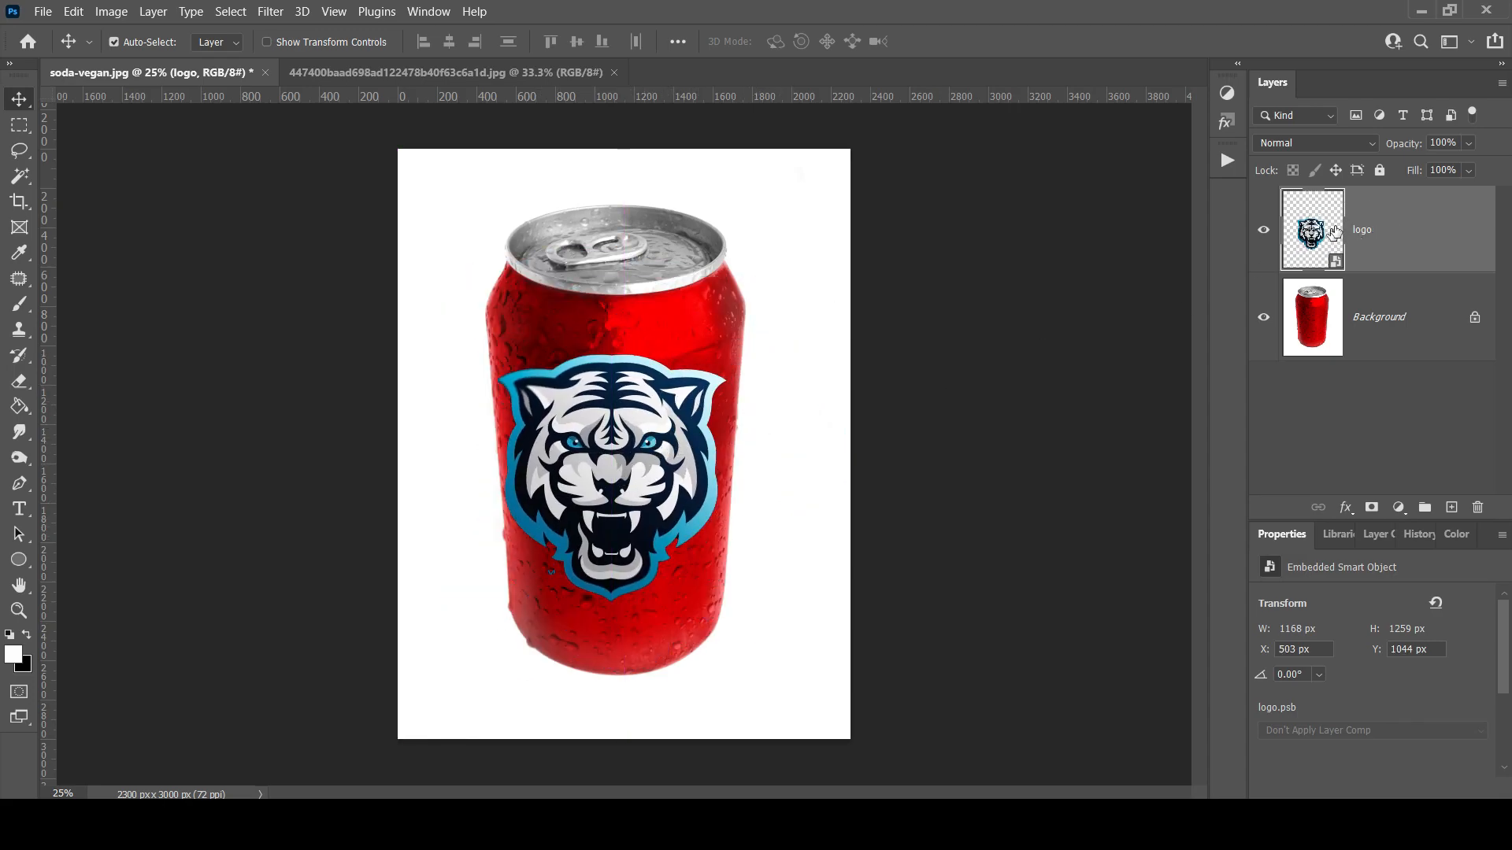
pyautogui.moveTo(609, 449); pyautogui.dragTo(646, 469)
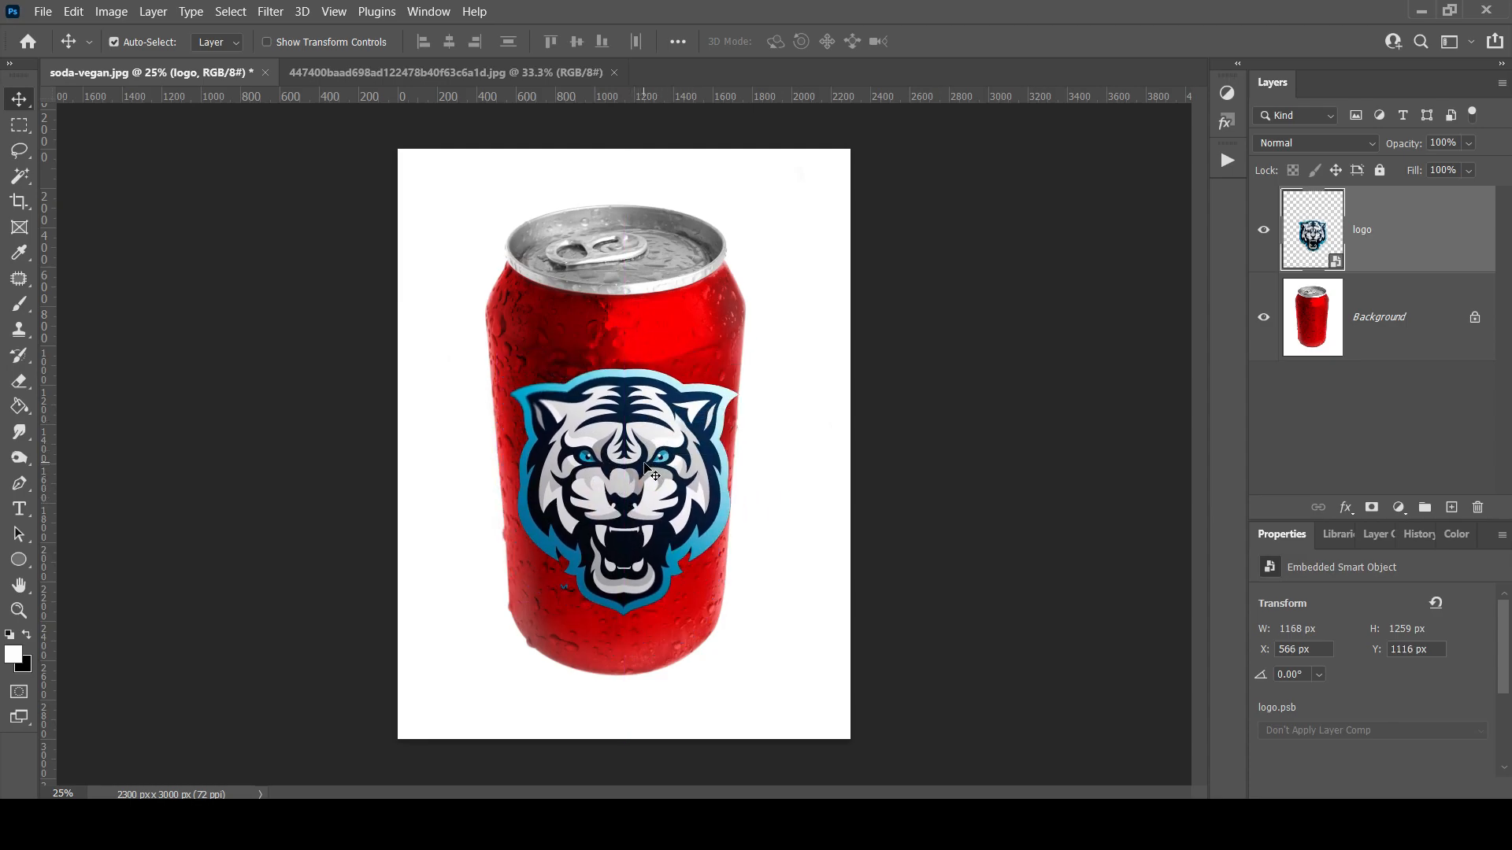
pyautogui.moveTo(662, 461); pyautogui.dragTo(650, 473)
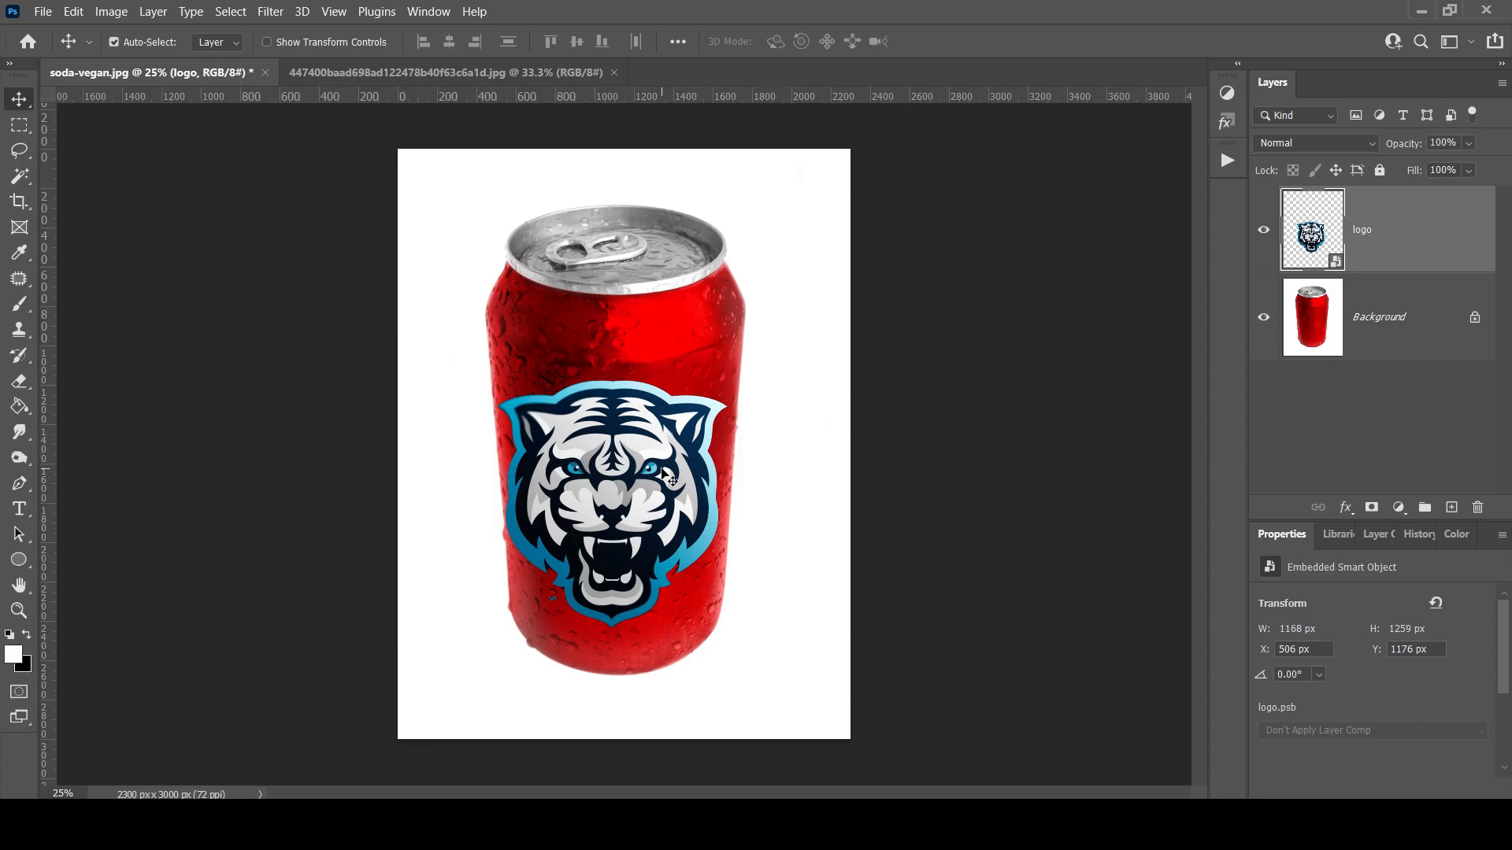
# Rasterize the logo layer and cut its entire contents to the clipboard, leaving the layer empty.
pyautogui.rightClick(1436, 230)
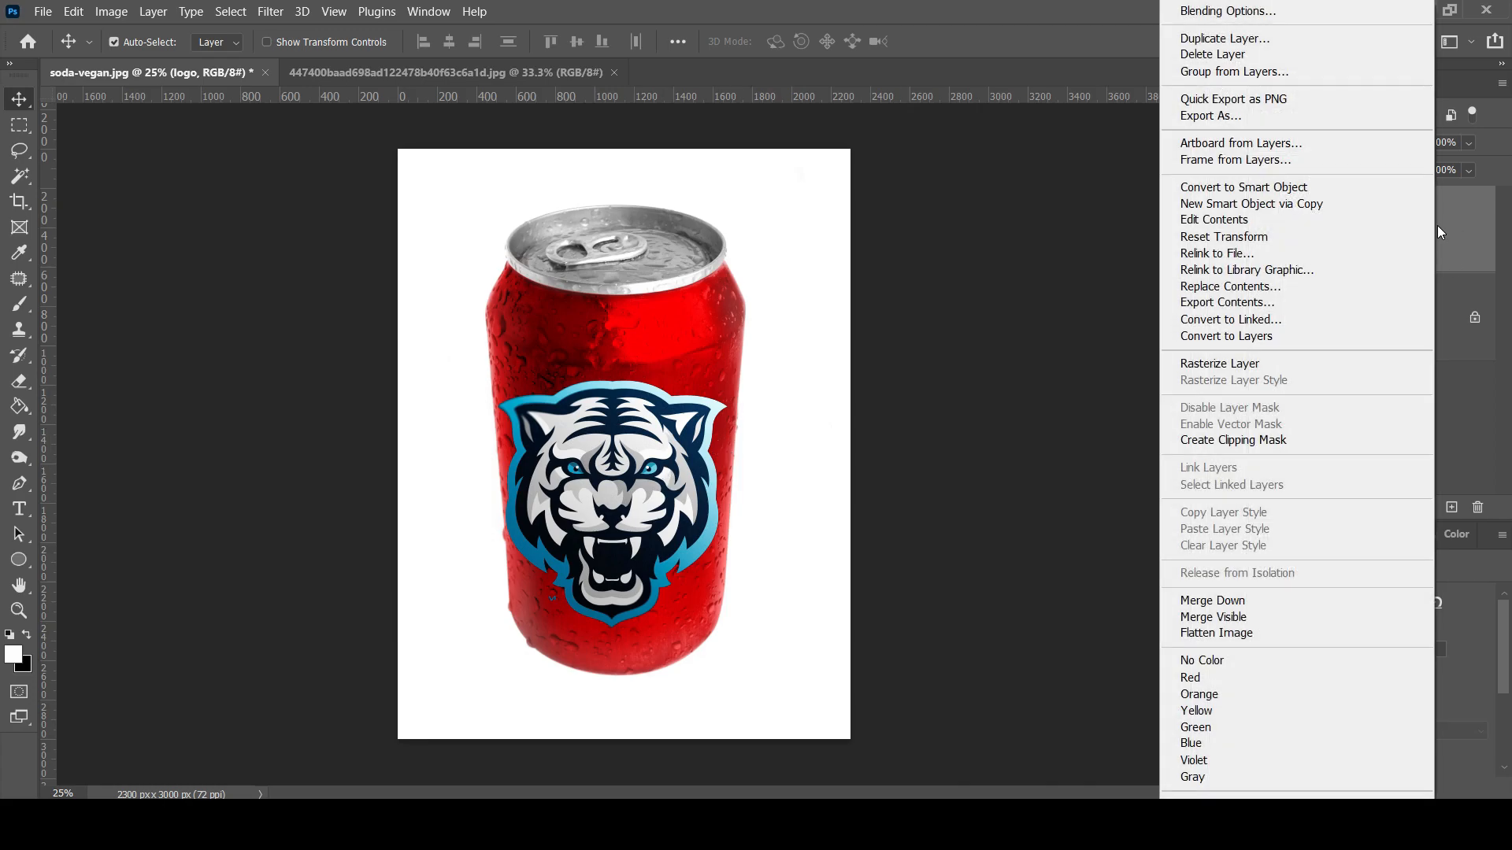
pyautogui.click(1212, 367)
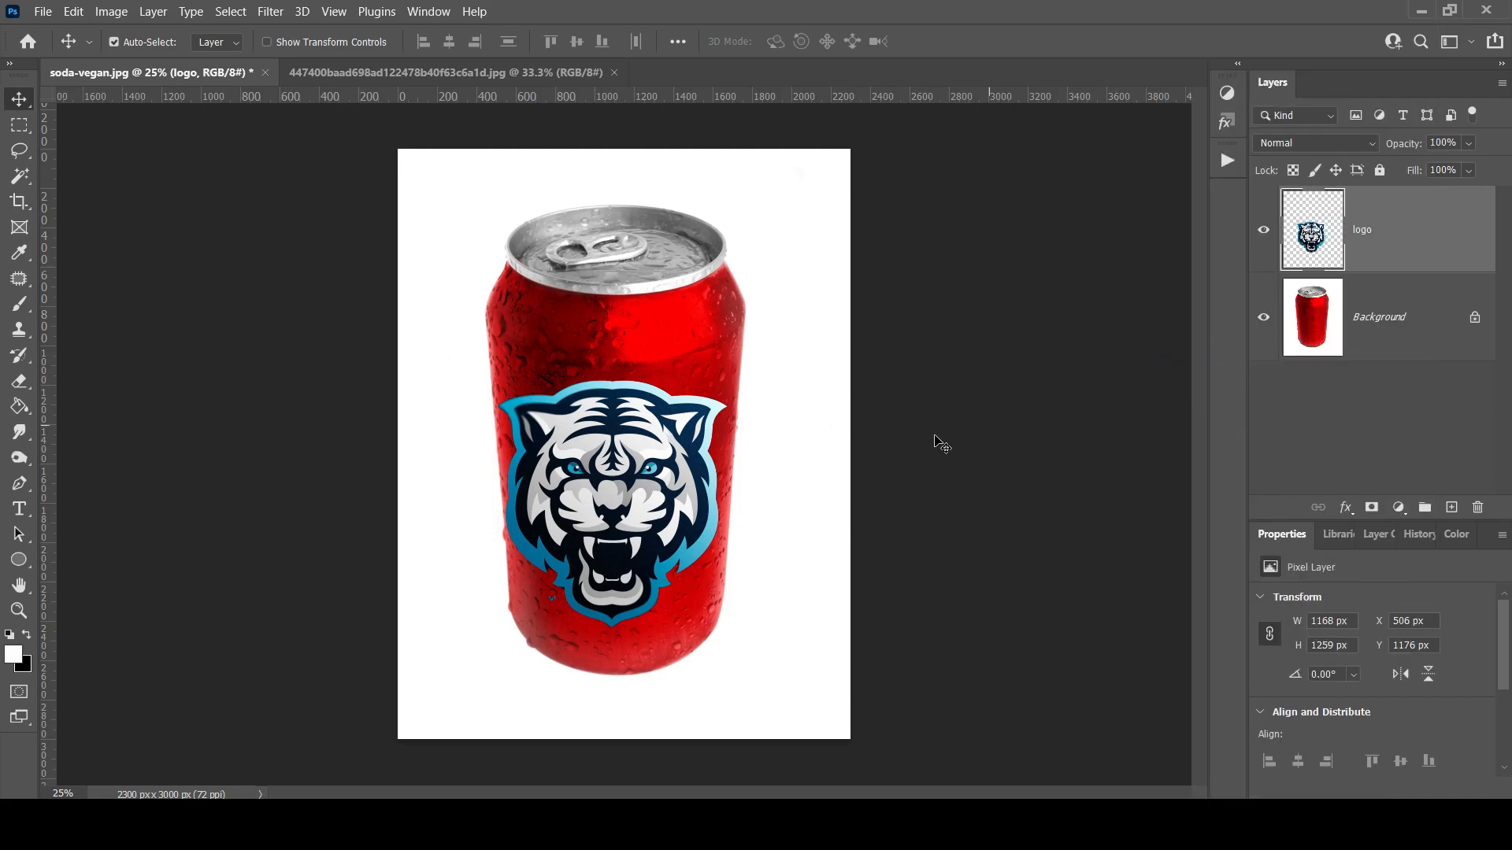
pyautogui.hotkey('ctrl', 'a')
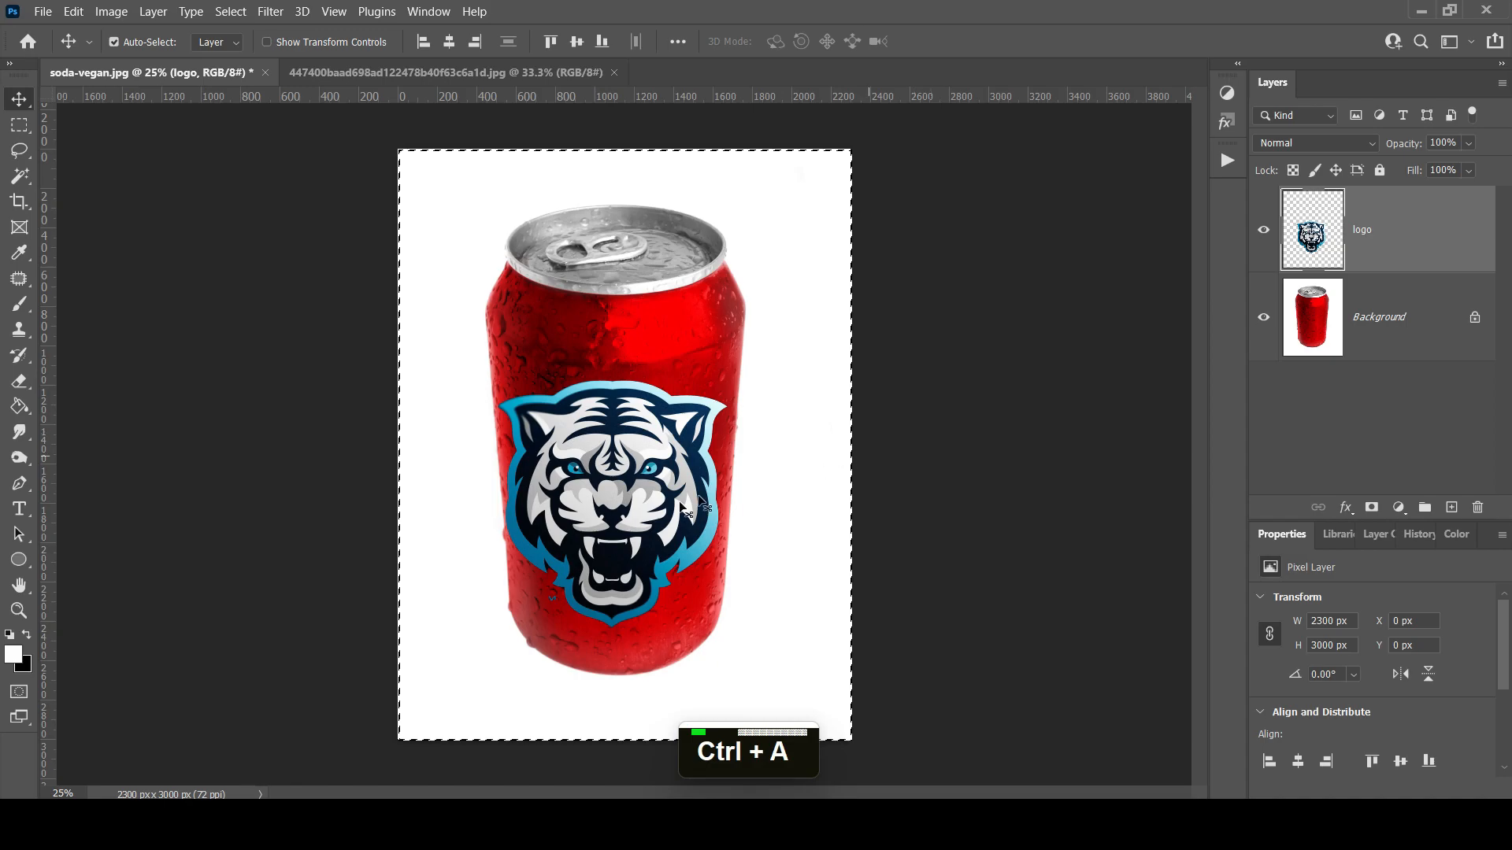
pyautogui.hotkey('ctrl', 'x')
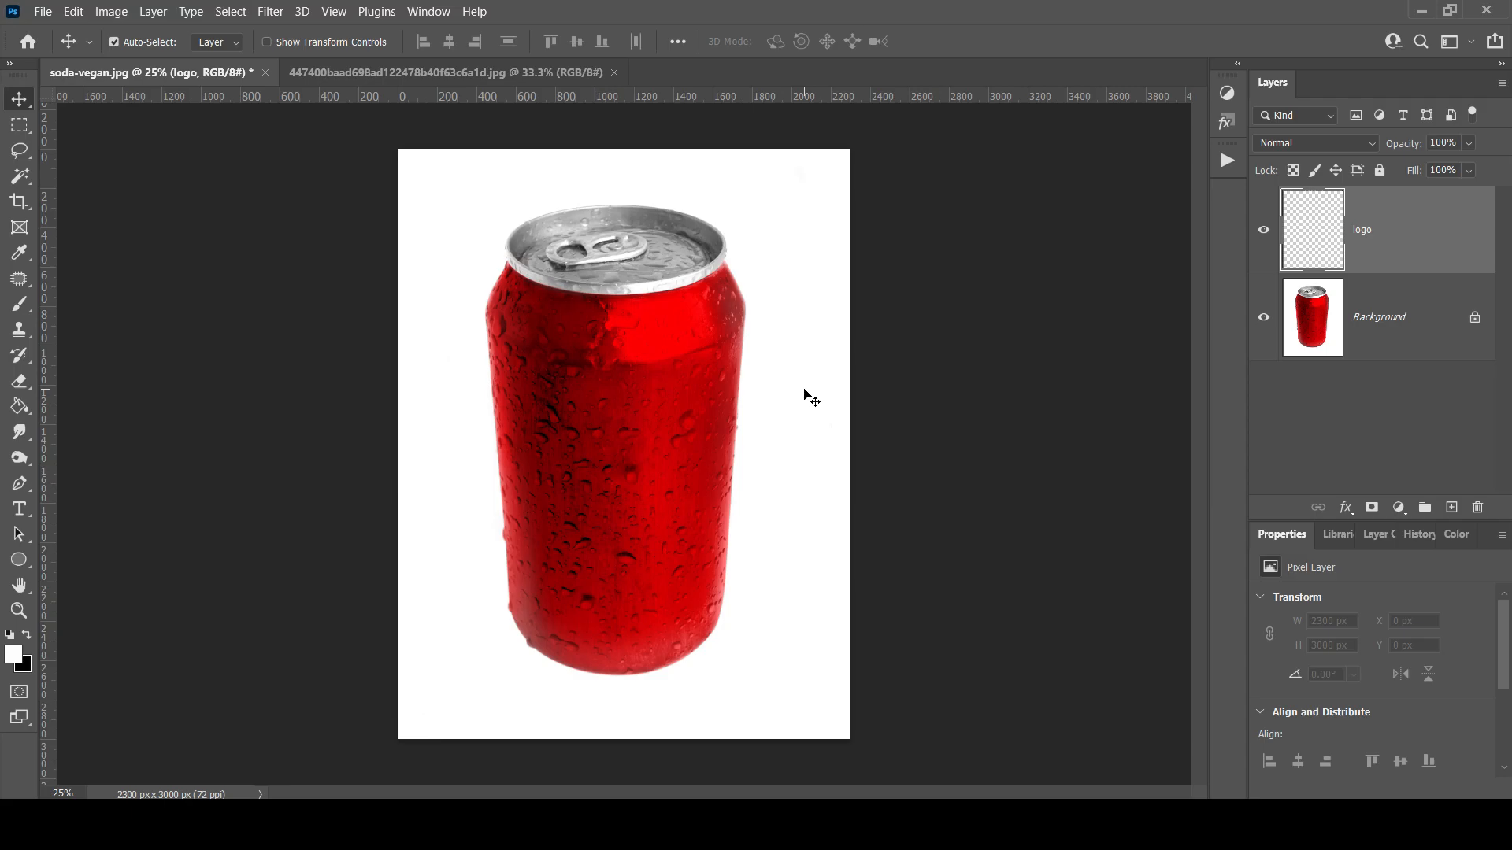
# Create a four-cornered Vanishing Point plane enclosing the can, wider at its top and narrower at its base.
pyautogui.click(275, 13)
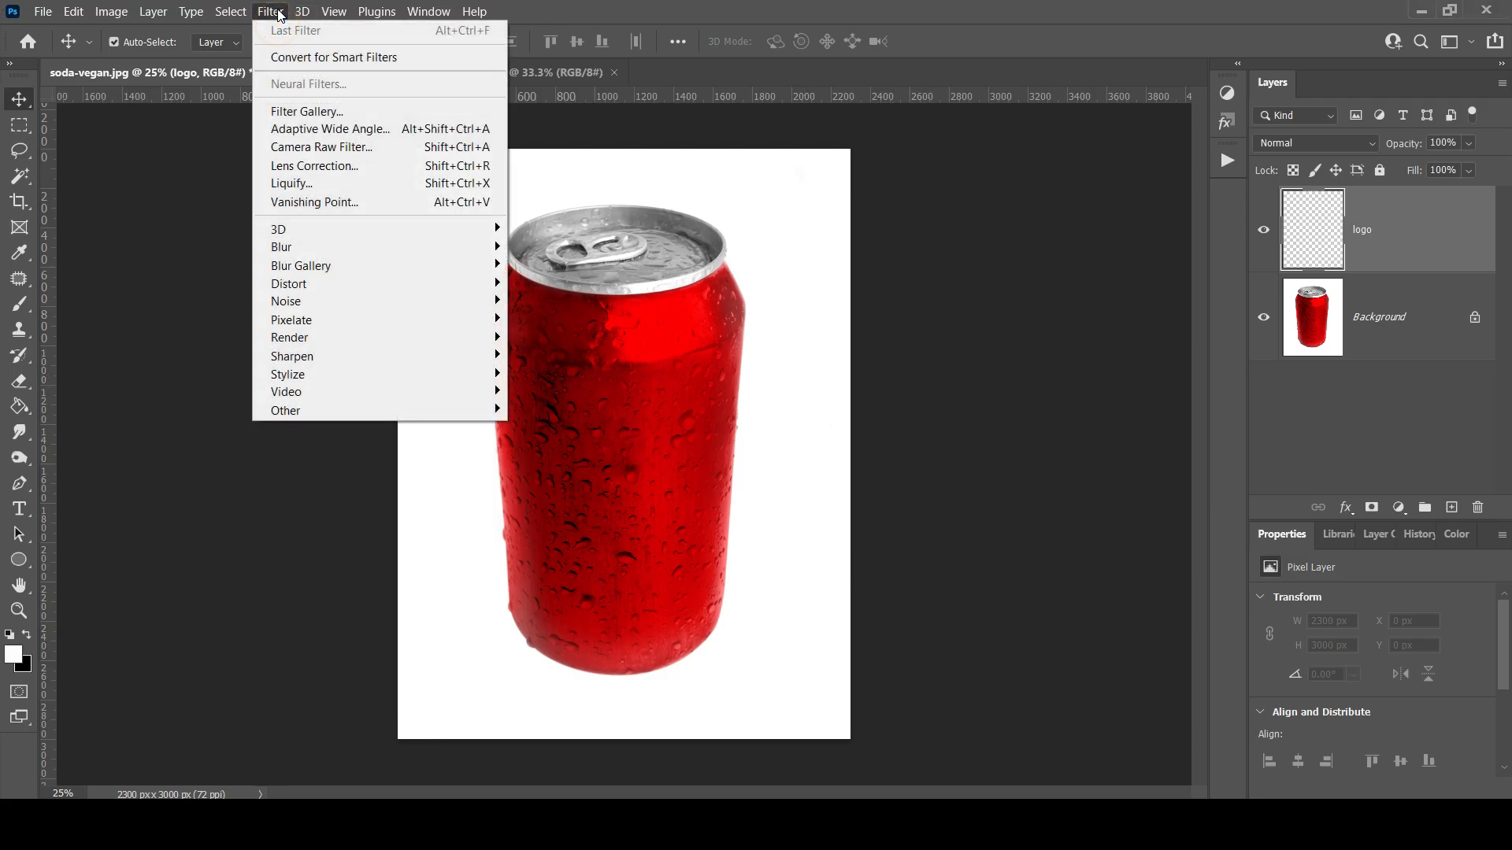
pyautogui.click(280, 202)
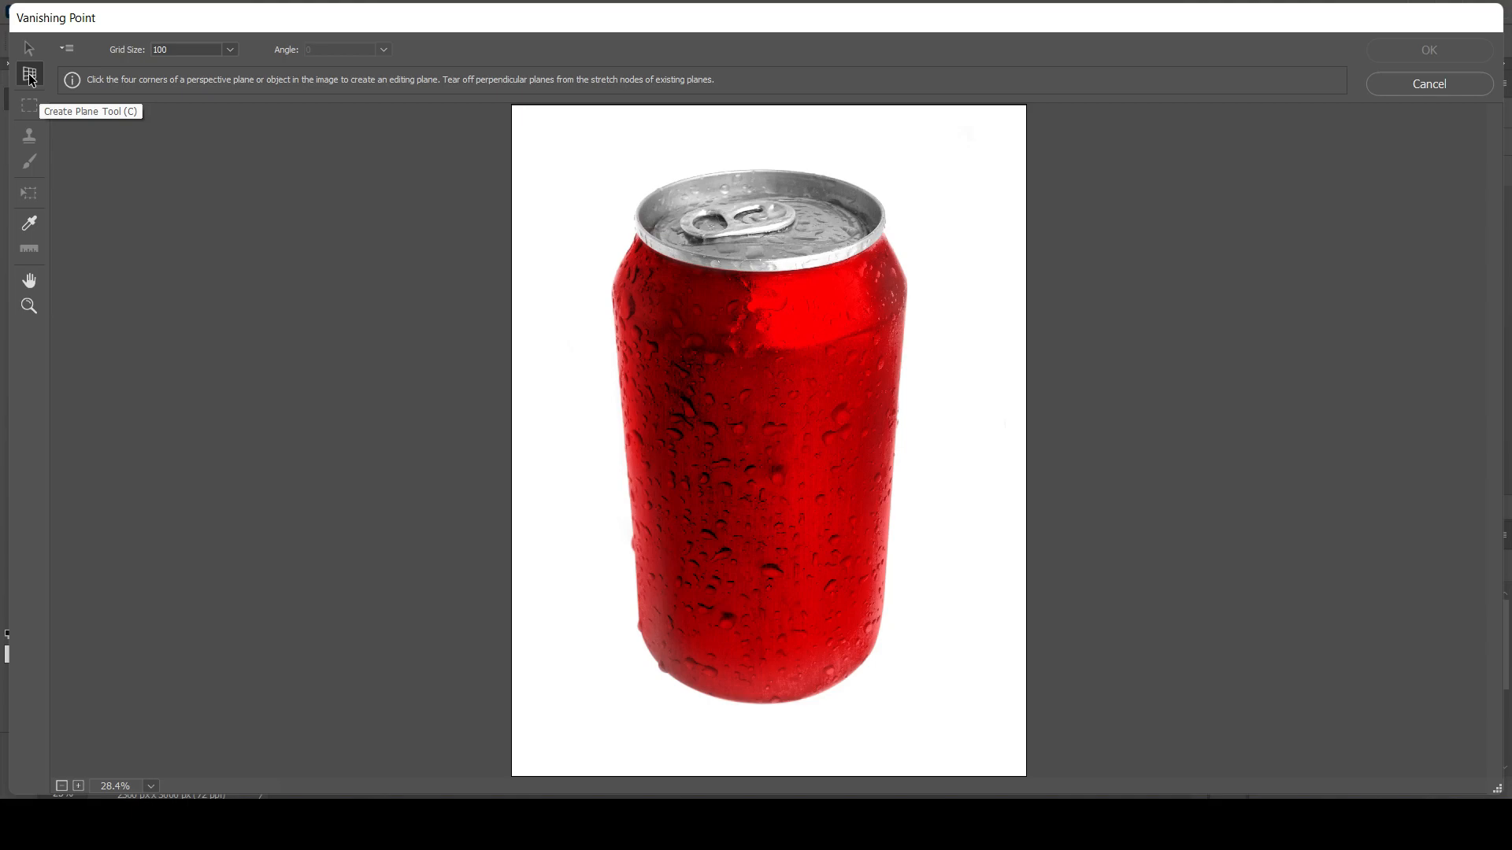
pyautogui.click(593, 177)
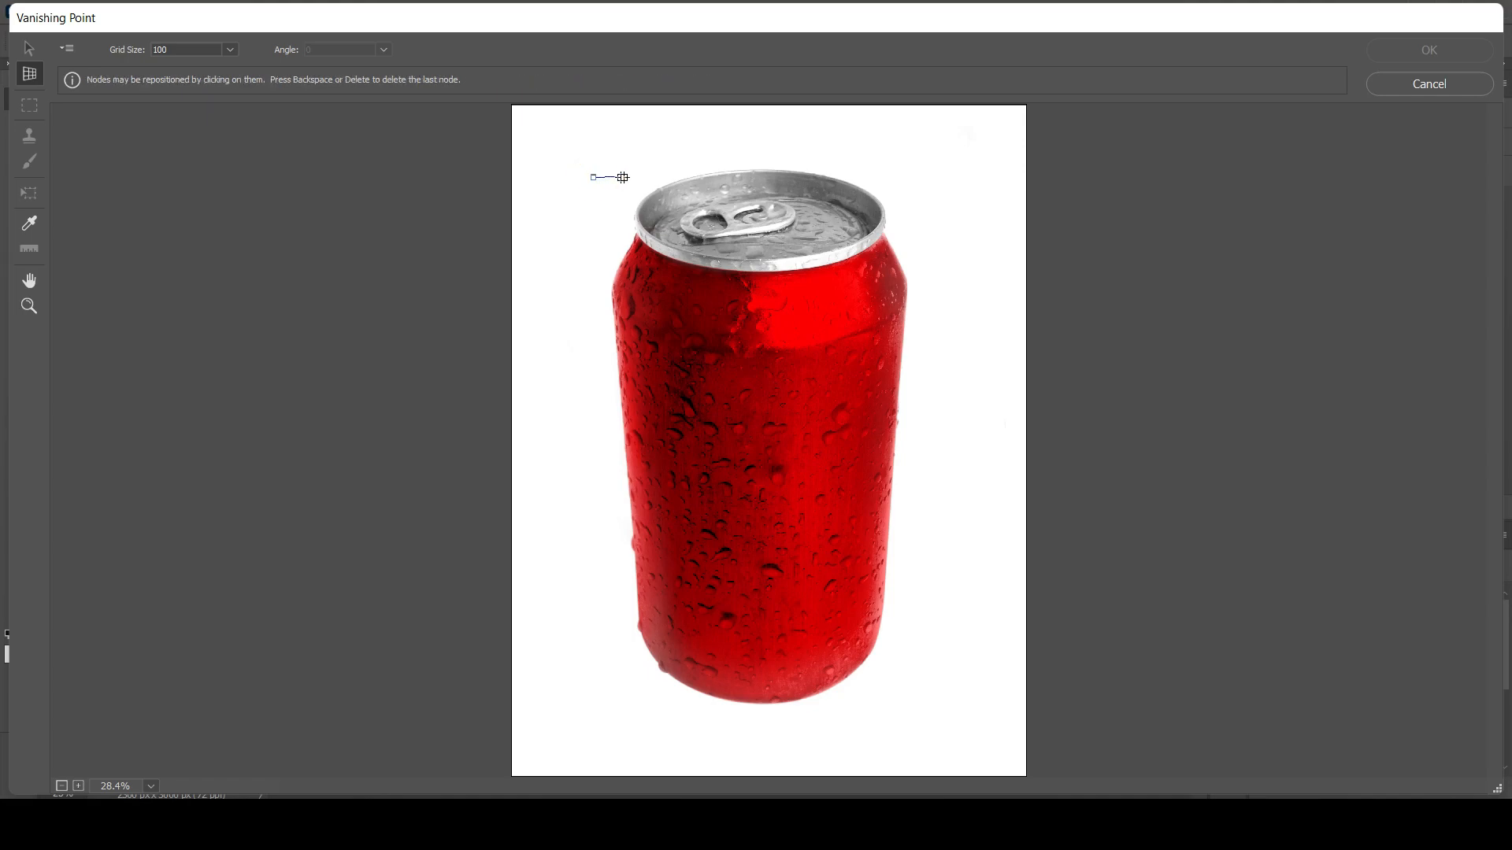
pyautogui.click(929, 175)
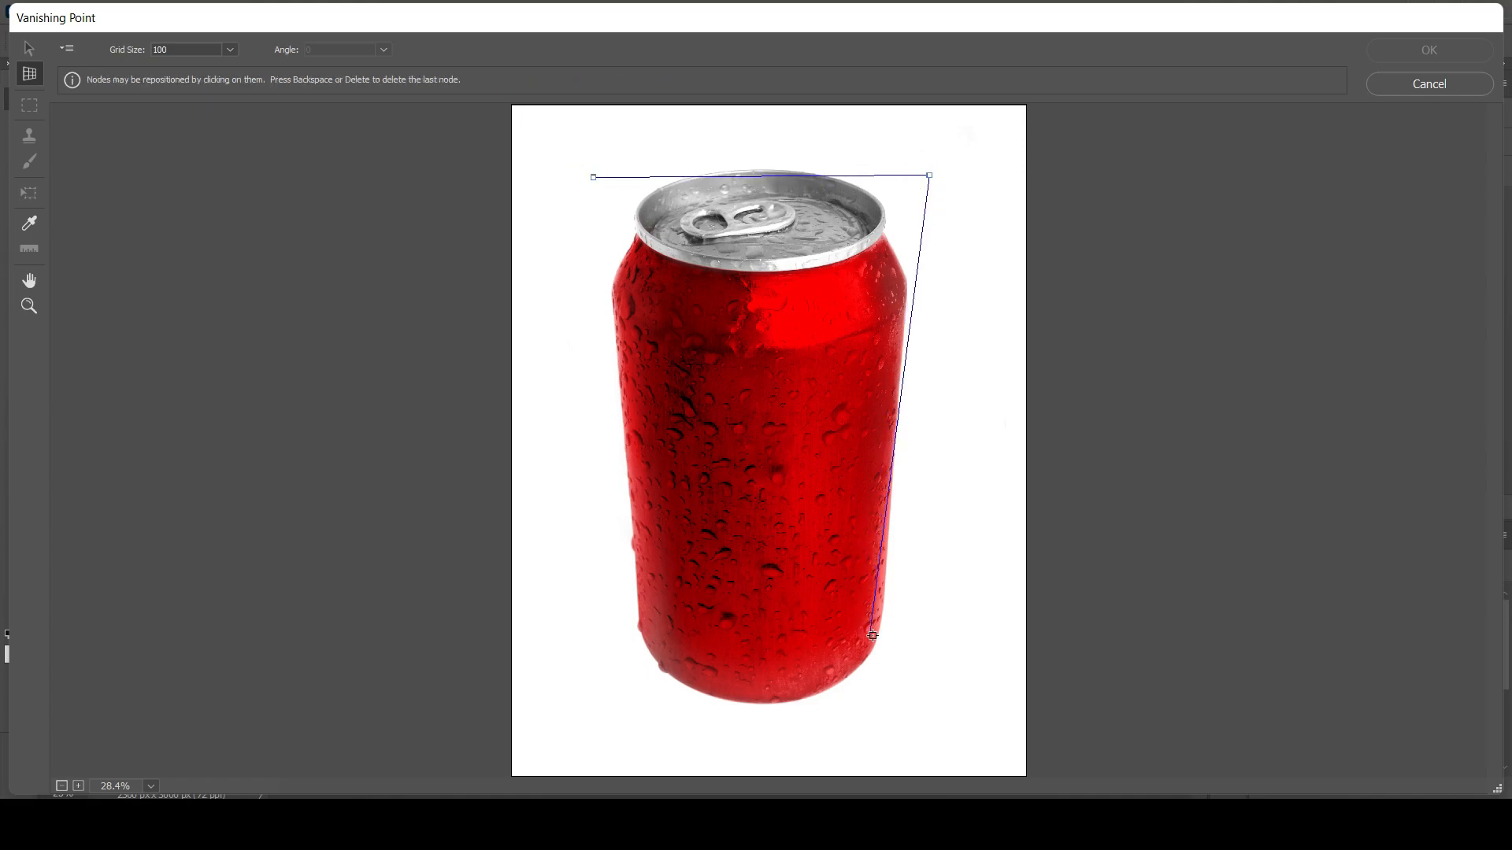
pyautogui.click(874, 715)
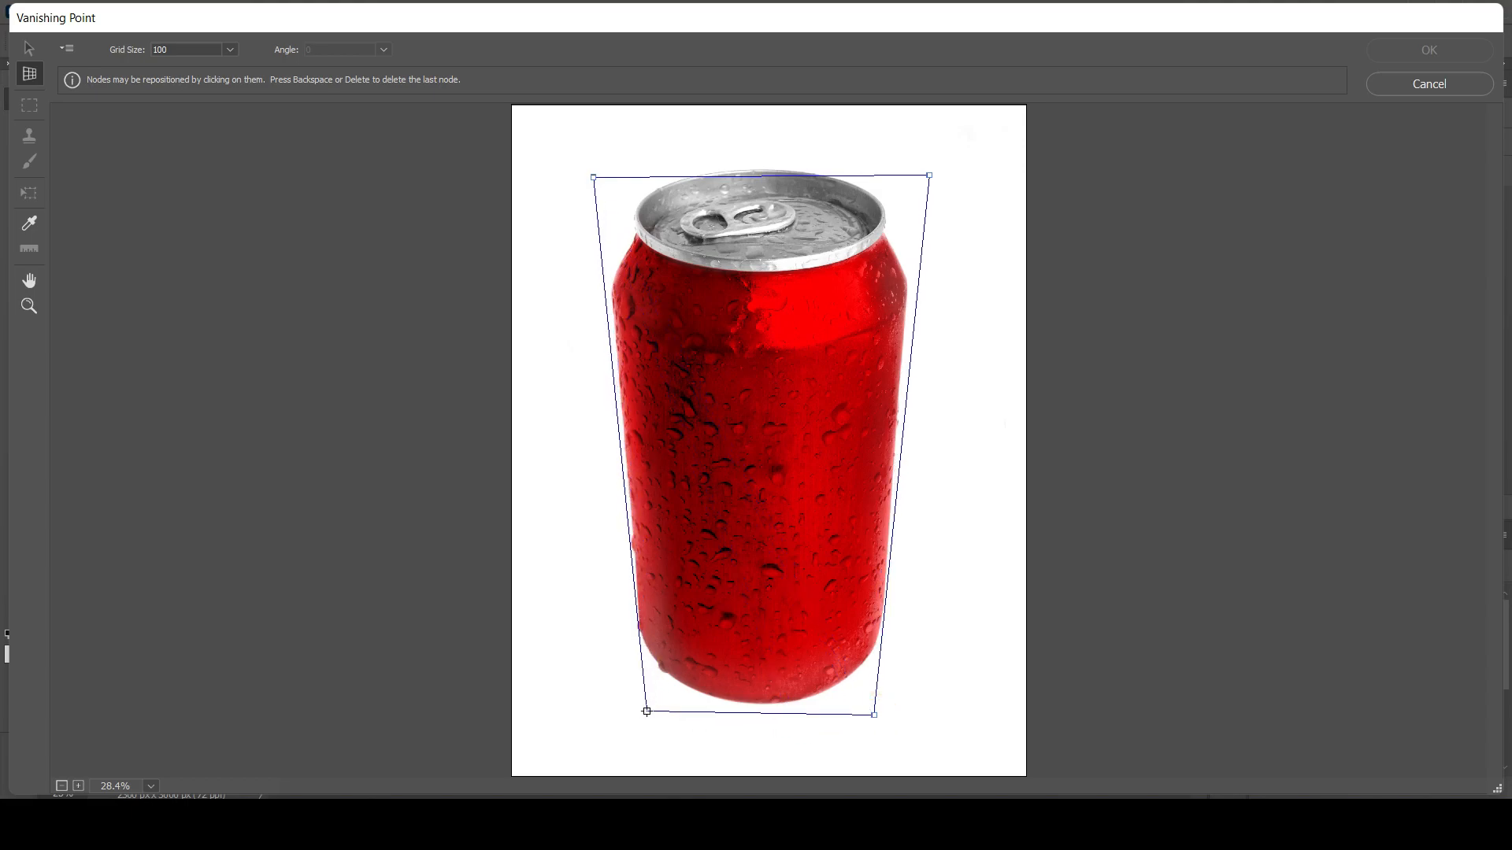
pyautogui.click(649, 711)
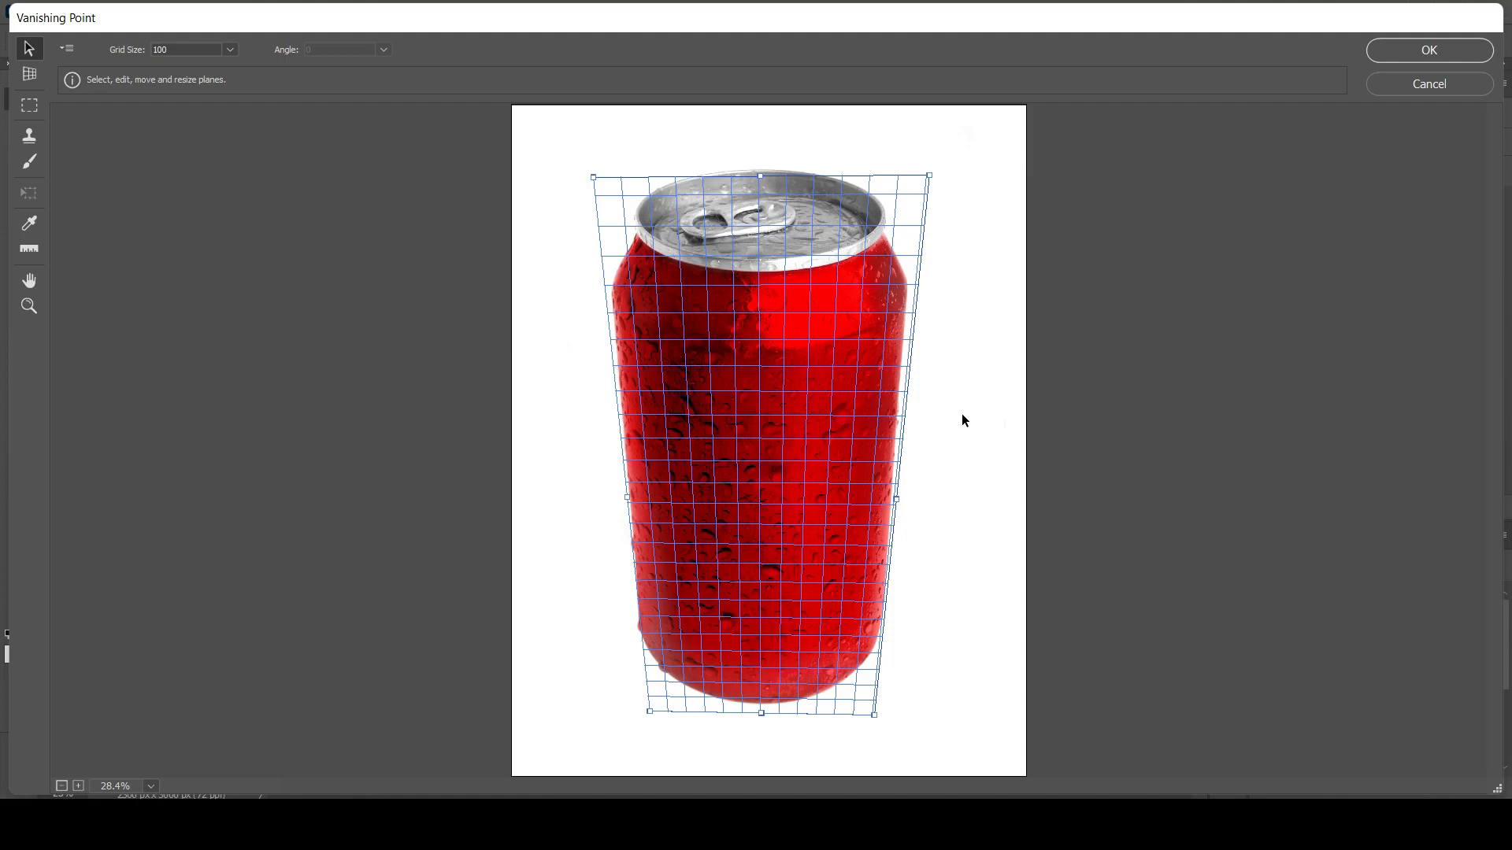
# Paste the cut tiger logo into Vanishing Point and move it onto the perspective plane over the can's front.
pyautogui.press('ctrl')
pyautogui.hotkey('ctrl', 'v')
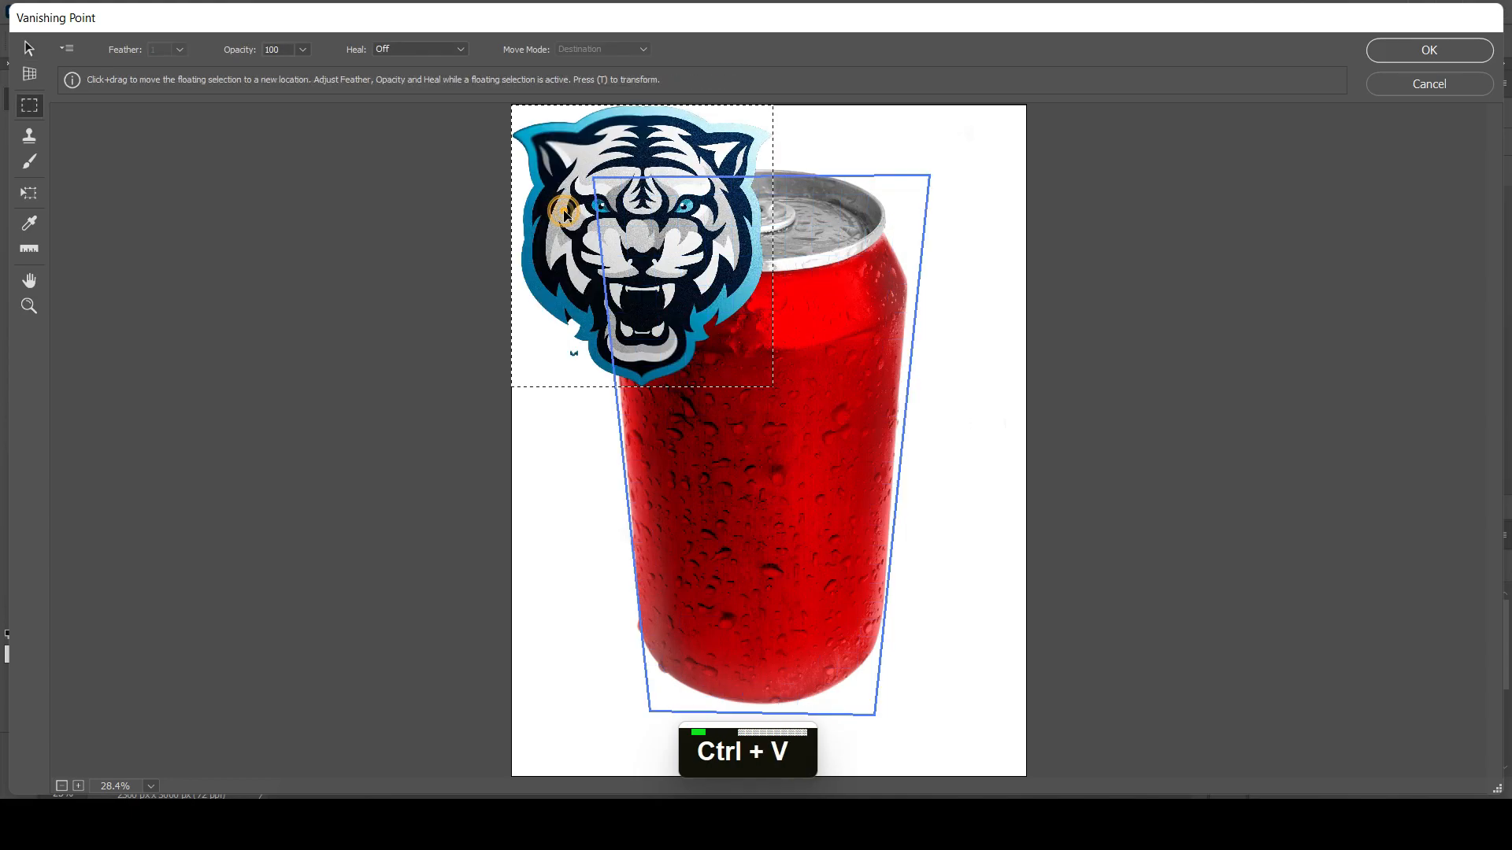
pyautogui.moveTo(572, 226); pyautogui.dragTo(685, 513)
# Scale the tiger logo down proportionally, center it on the lower half of the can and apply the Vanishing Point filter.
pyautogui.hotkey('ctrl', 'alt')
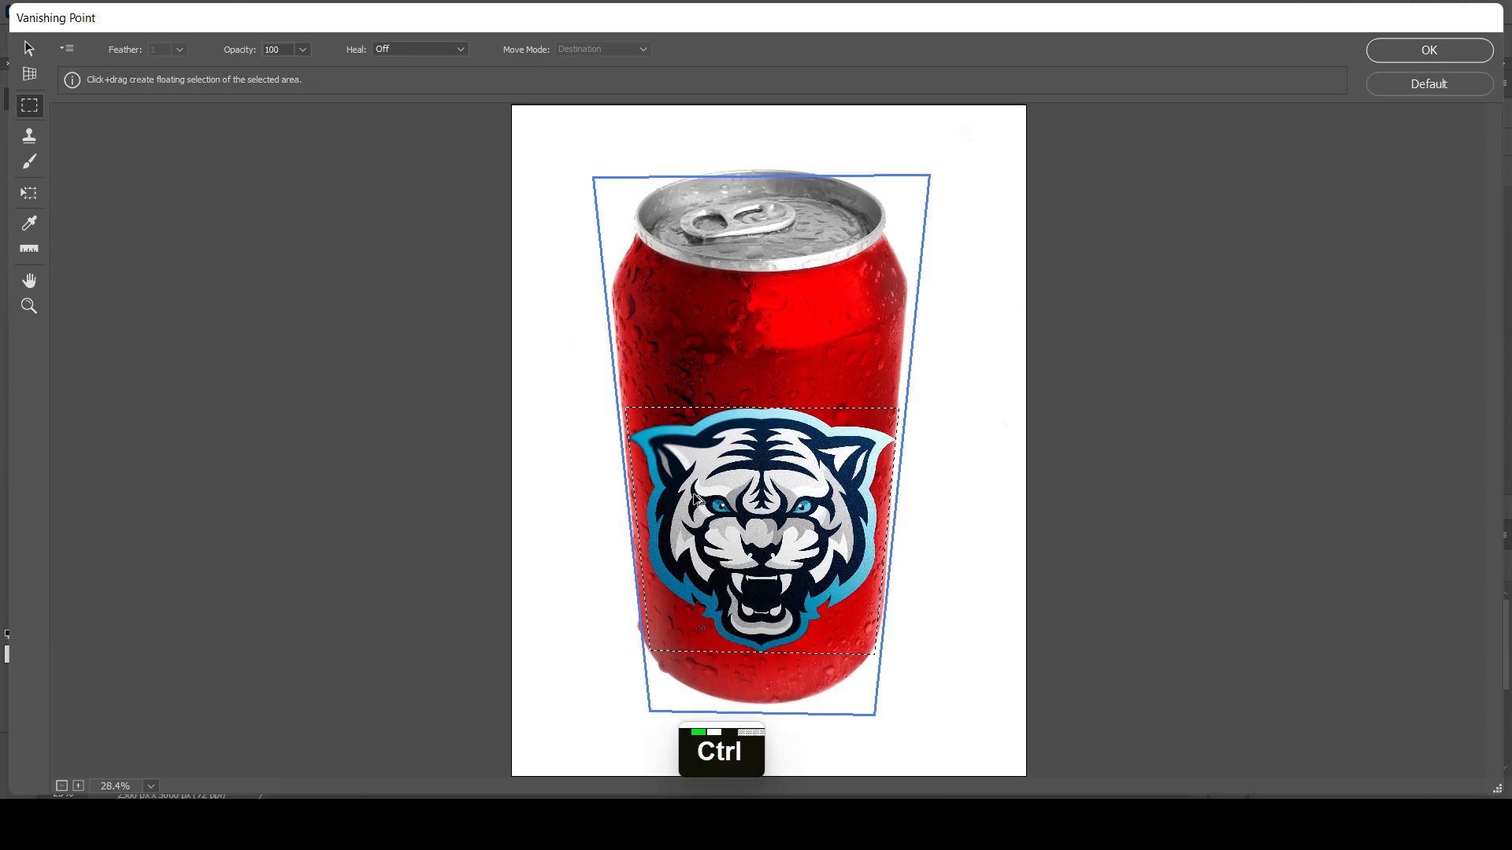
pyautogui.hotkey('ctrl', 't')
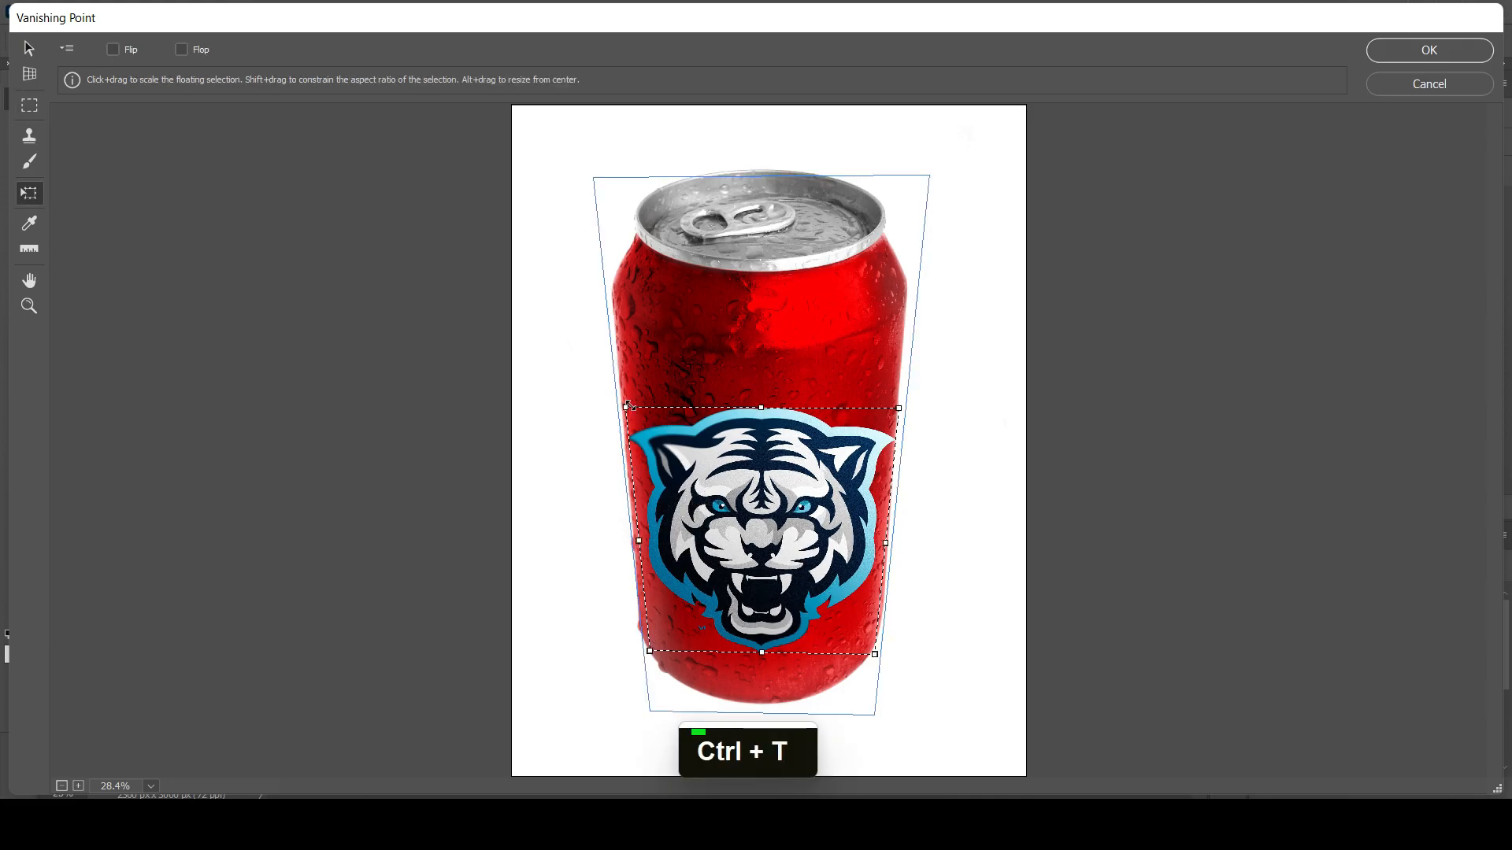
pyautogui.press('shift')
pyautogui.moveTo(624, 404); pyautogui.dragTo(715, 502)
pyautogui.moveTo(827, 575); pyautogui.dragTo(777, 513)
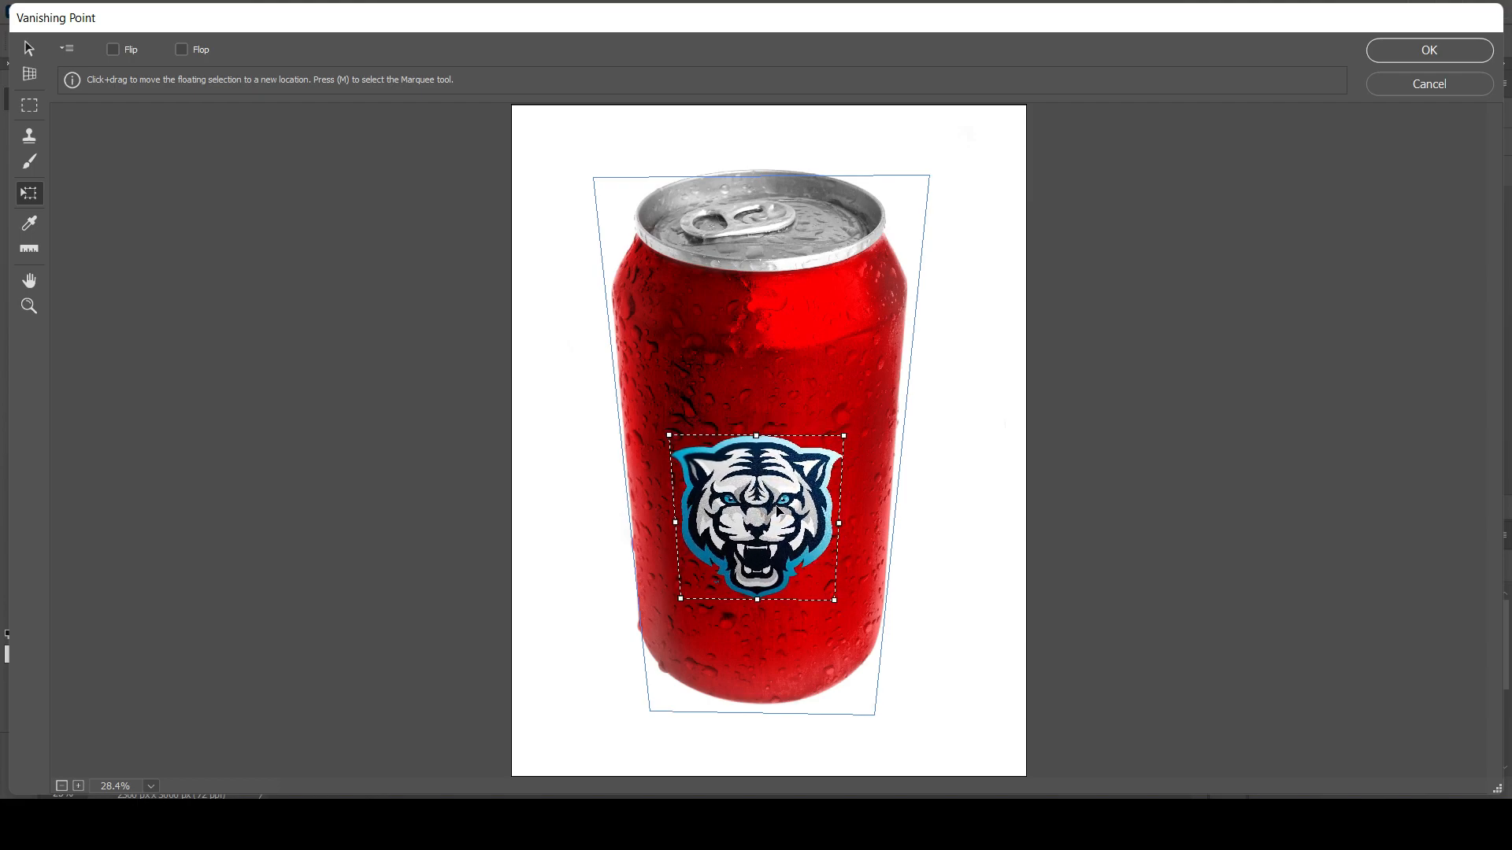
pyautogui.click(1405, 44)
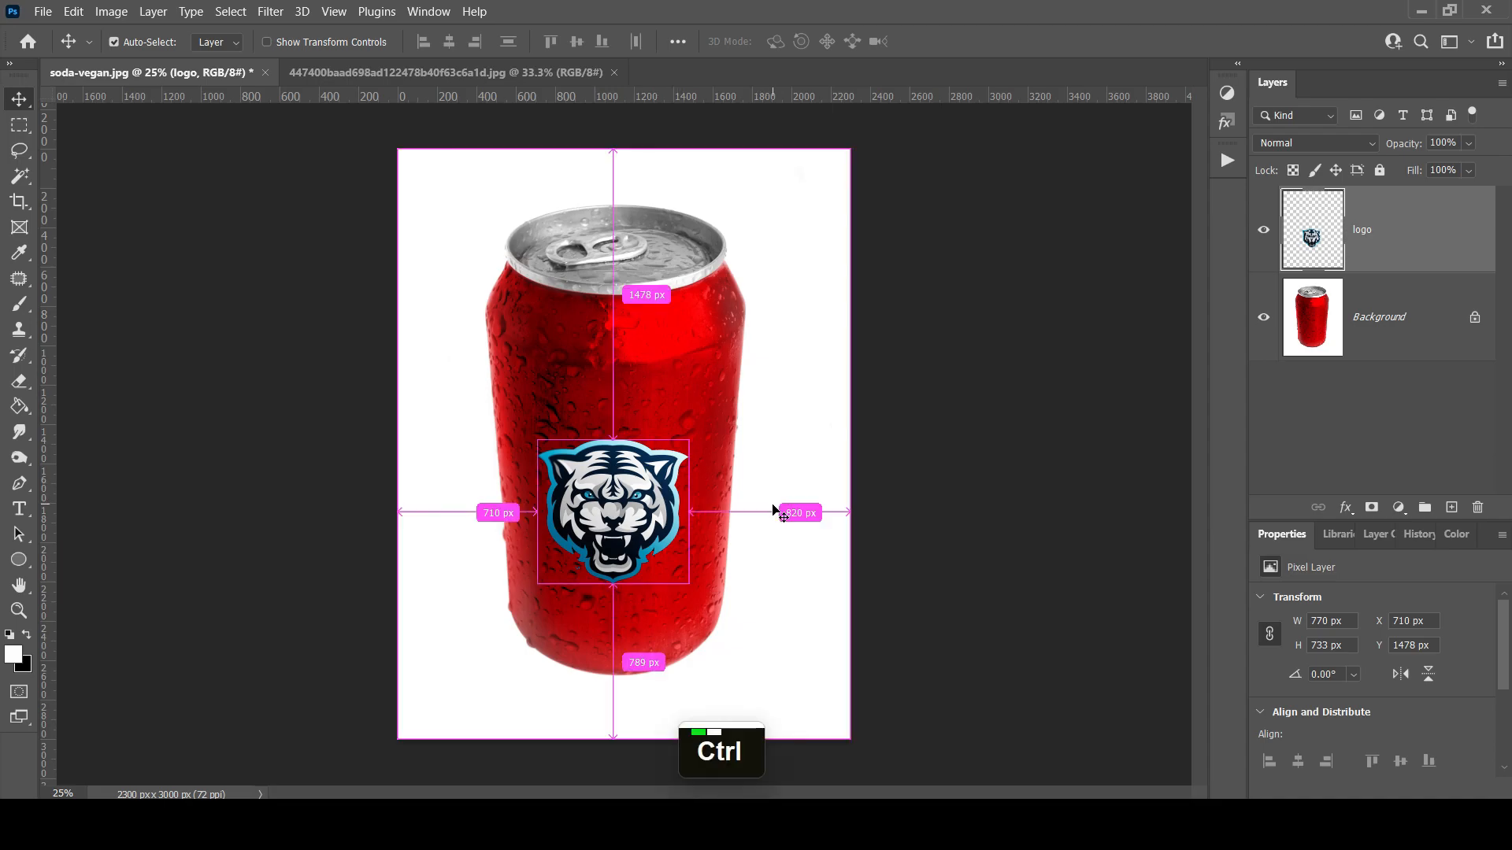
pyautogui.hotkey('ctrl', 't')
pyautogui.rightClick(634, 507)
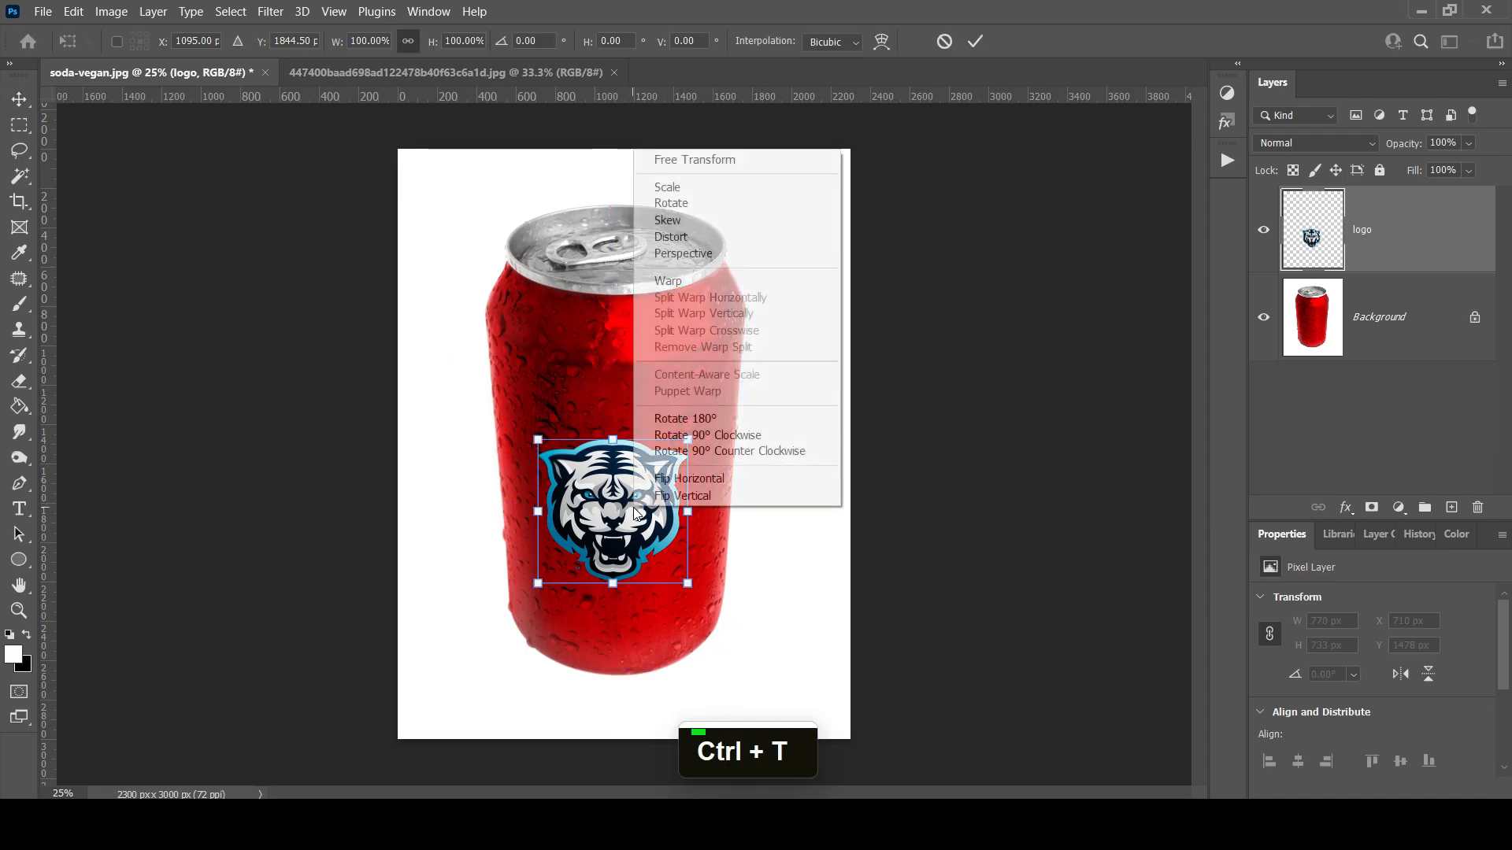
pyautogui.click(686, 283)
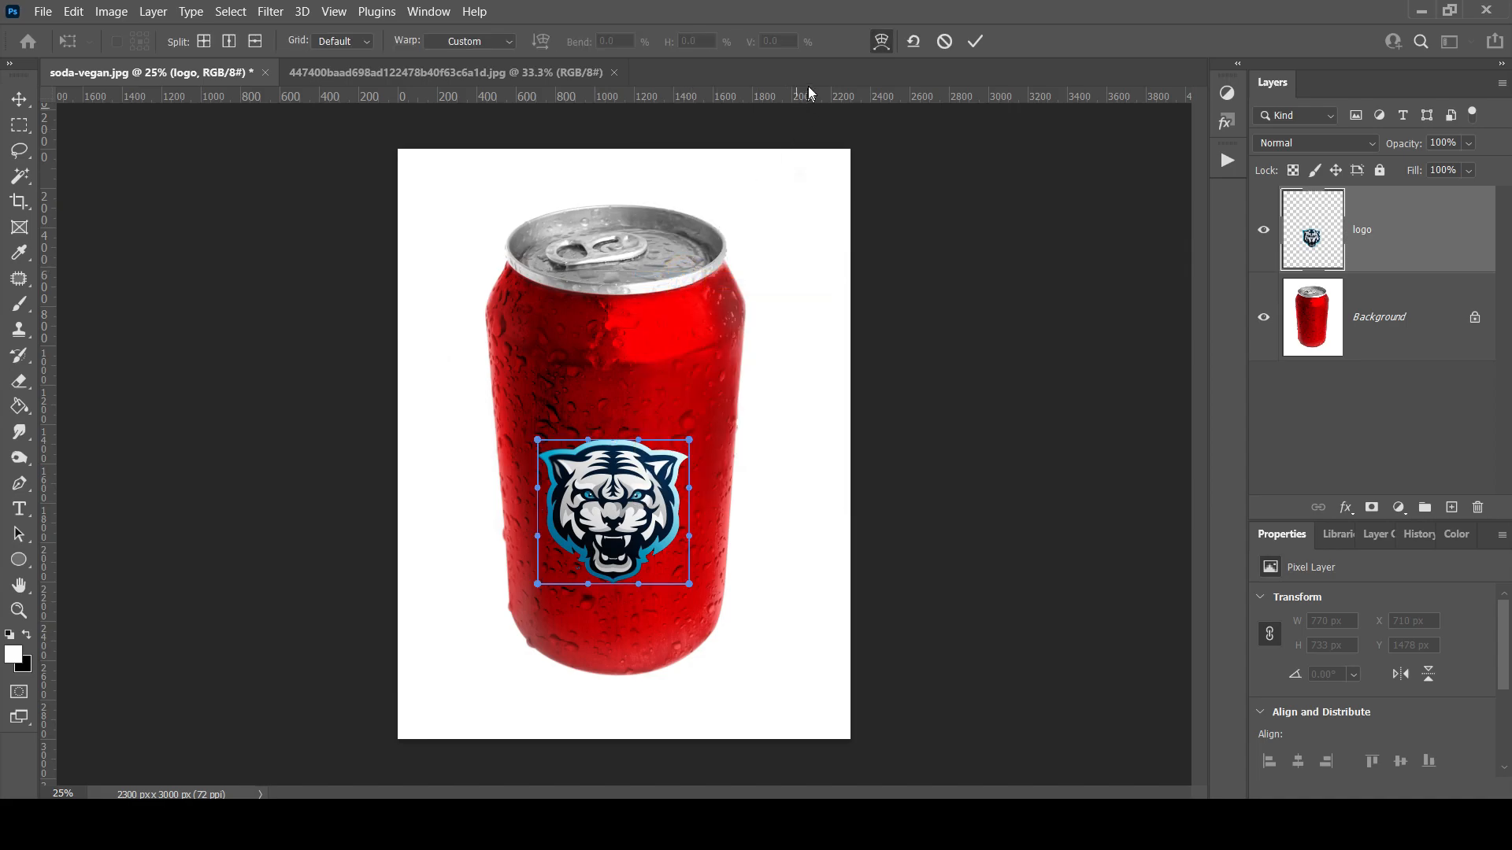
pyautogui.click(499, 41)
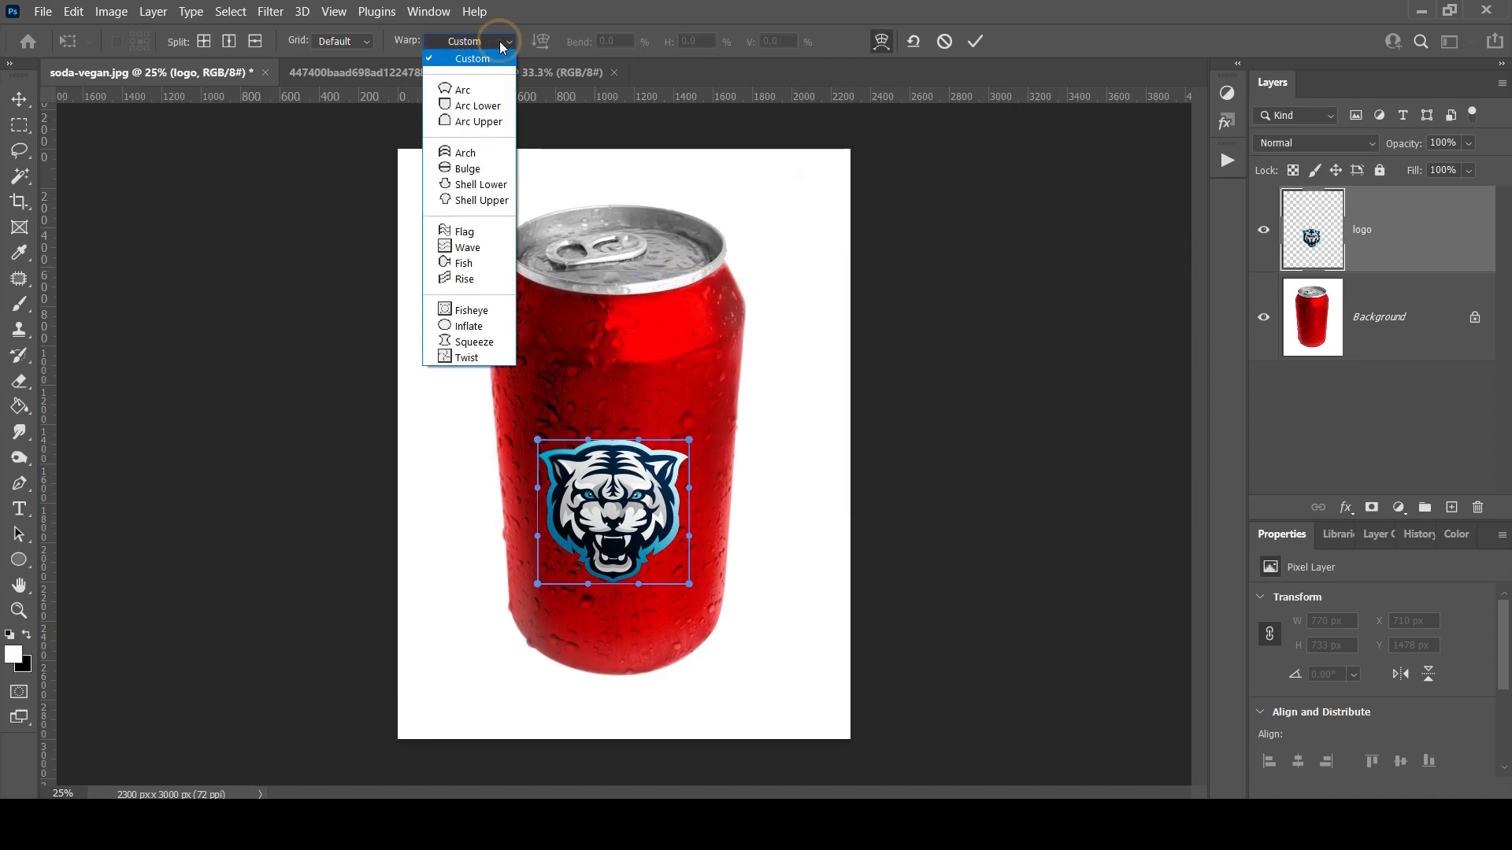
pyautogui.click(466, 153)
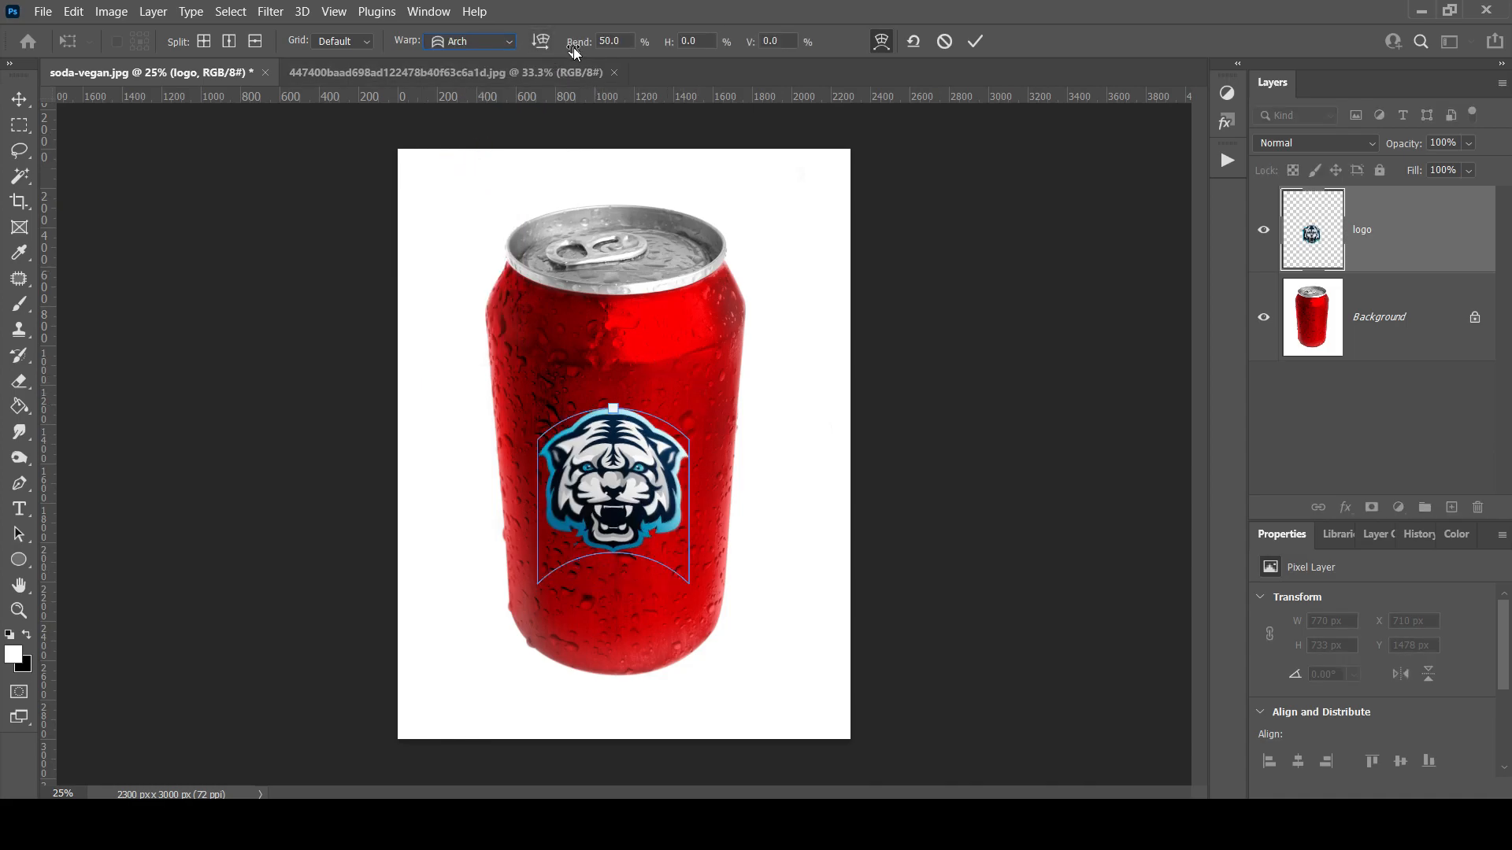
pyautogui.moveTo(577, 49); pyautogui.dragTo(105, 310)
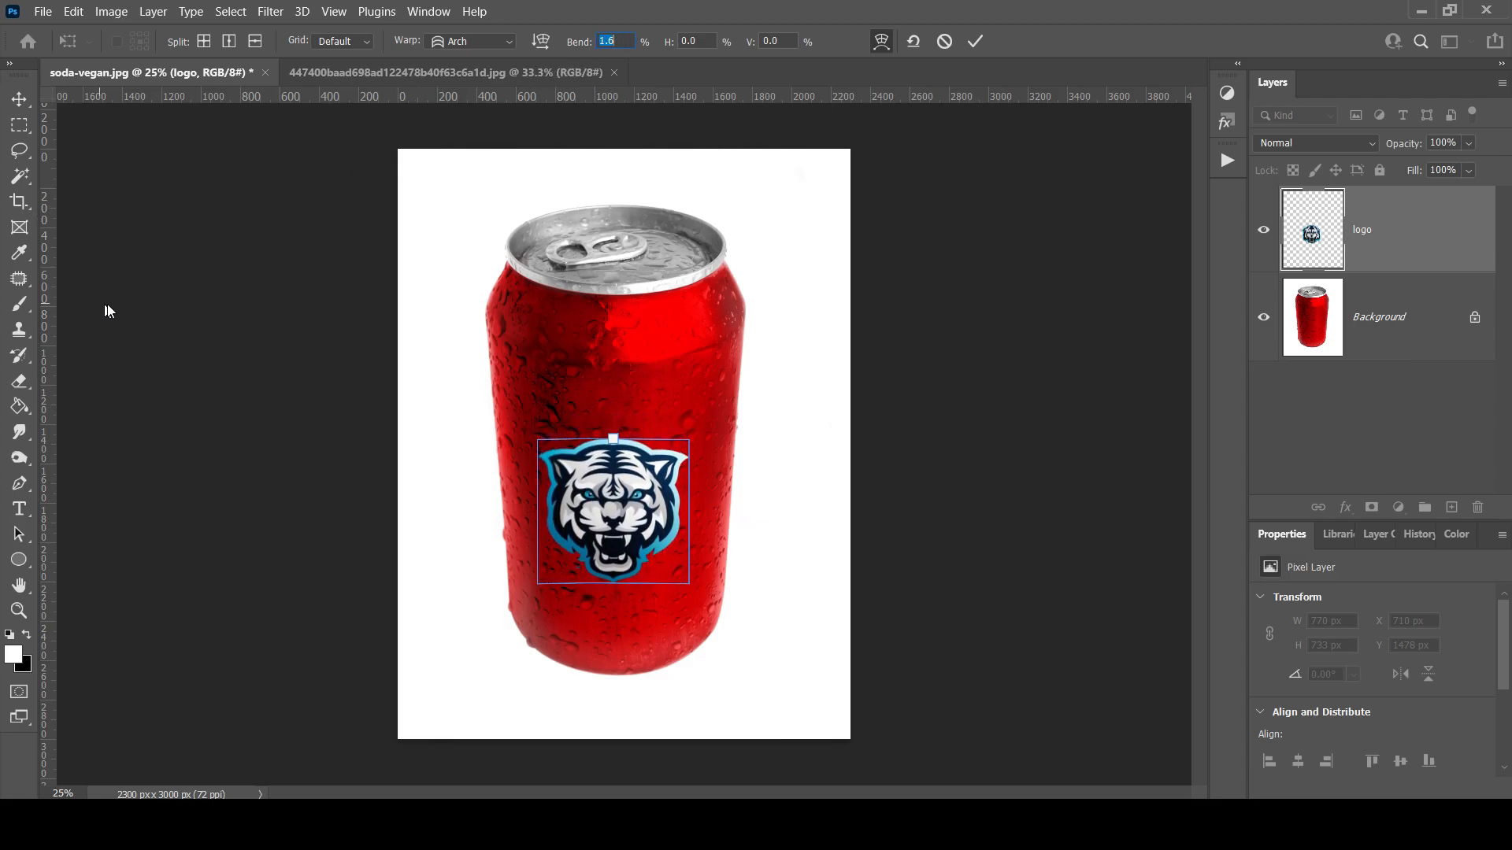
pyautogui.moveTo(577, 41); pyautogui.dragTo(476, 80)
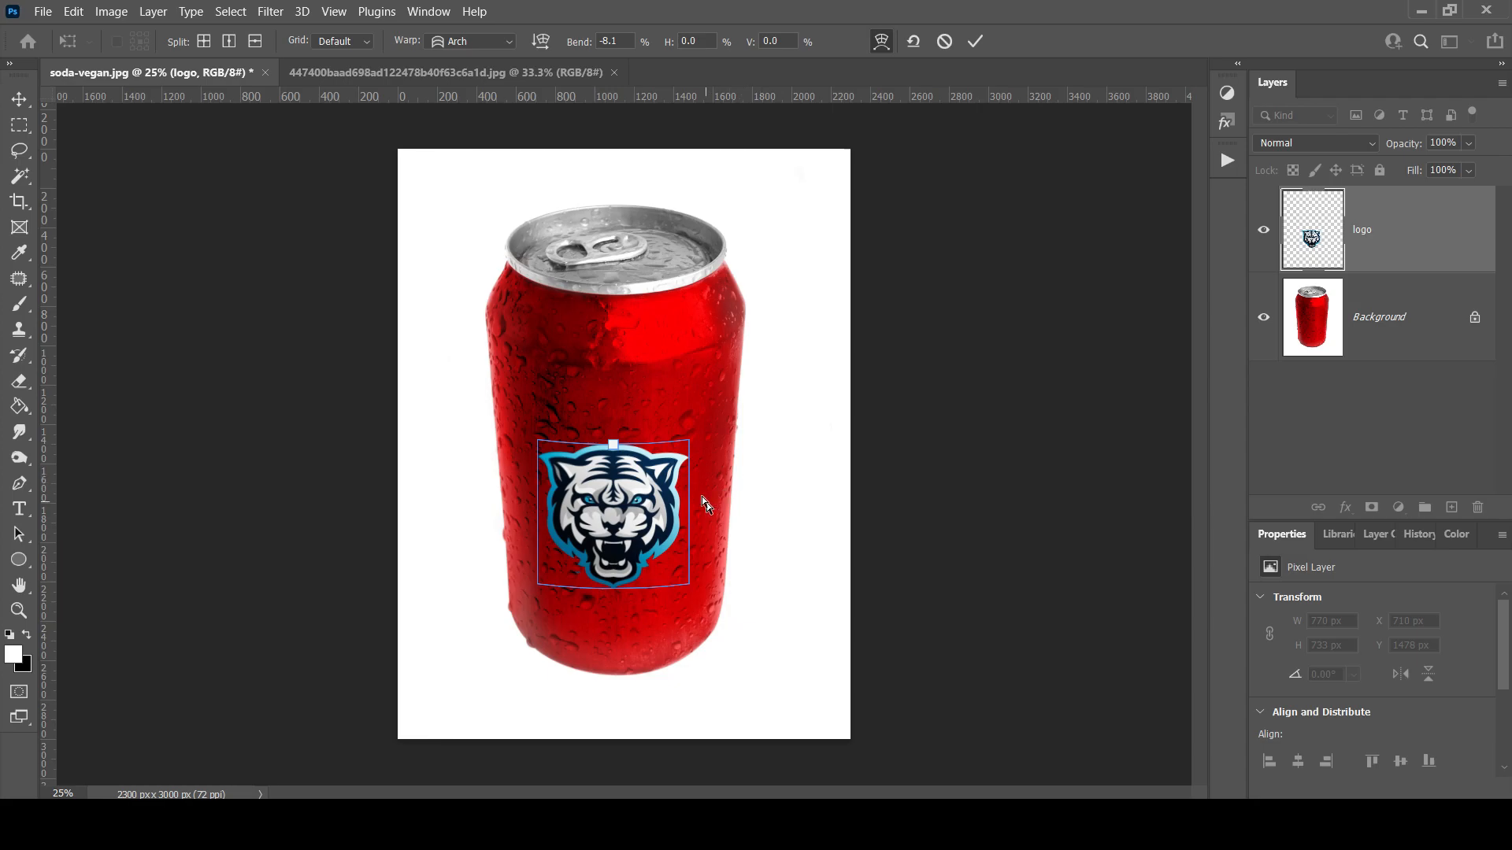
pyautogui.moveTo(589, 50); pyautogui.dragTo(536, 67)
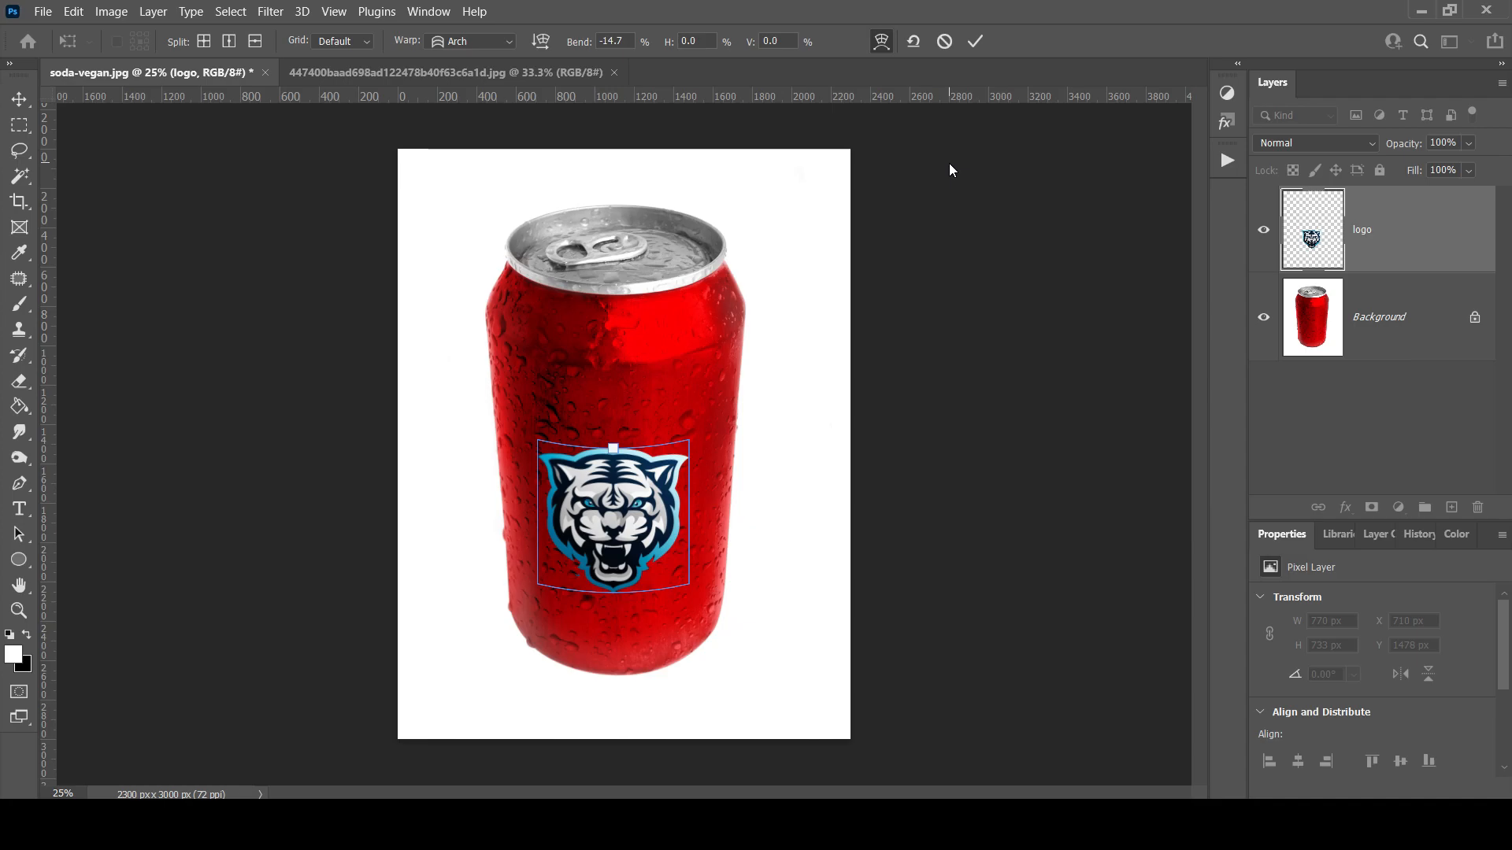
pyautogui.click(942, 43)
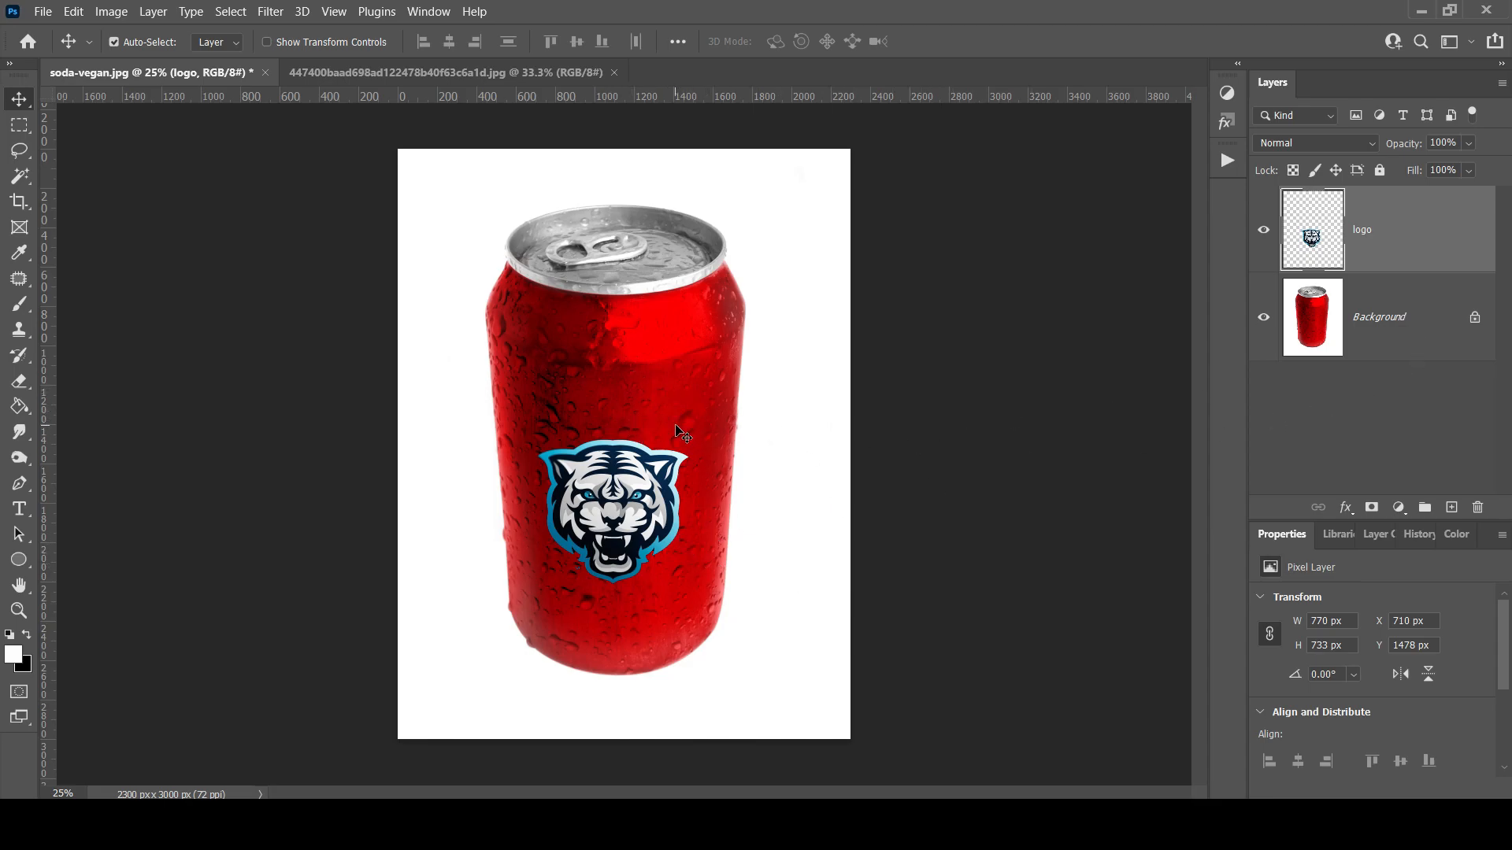
# Duplicate the Background layer and move the copy above the logo layer.
pyautogui.hotkey('ctrl', '+')
pyautogui.hotkey('ctrl', '+')
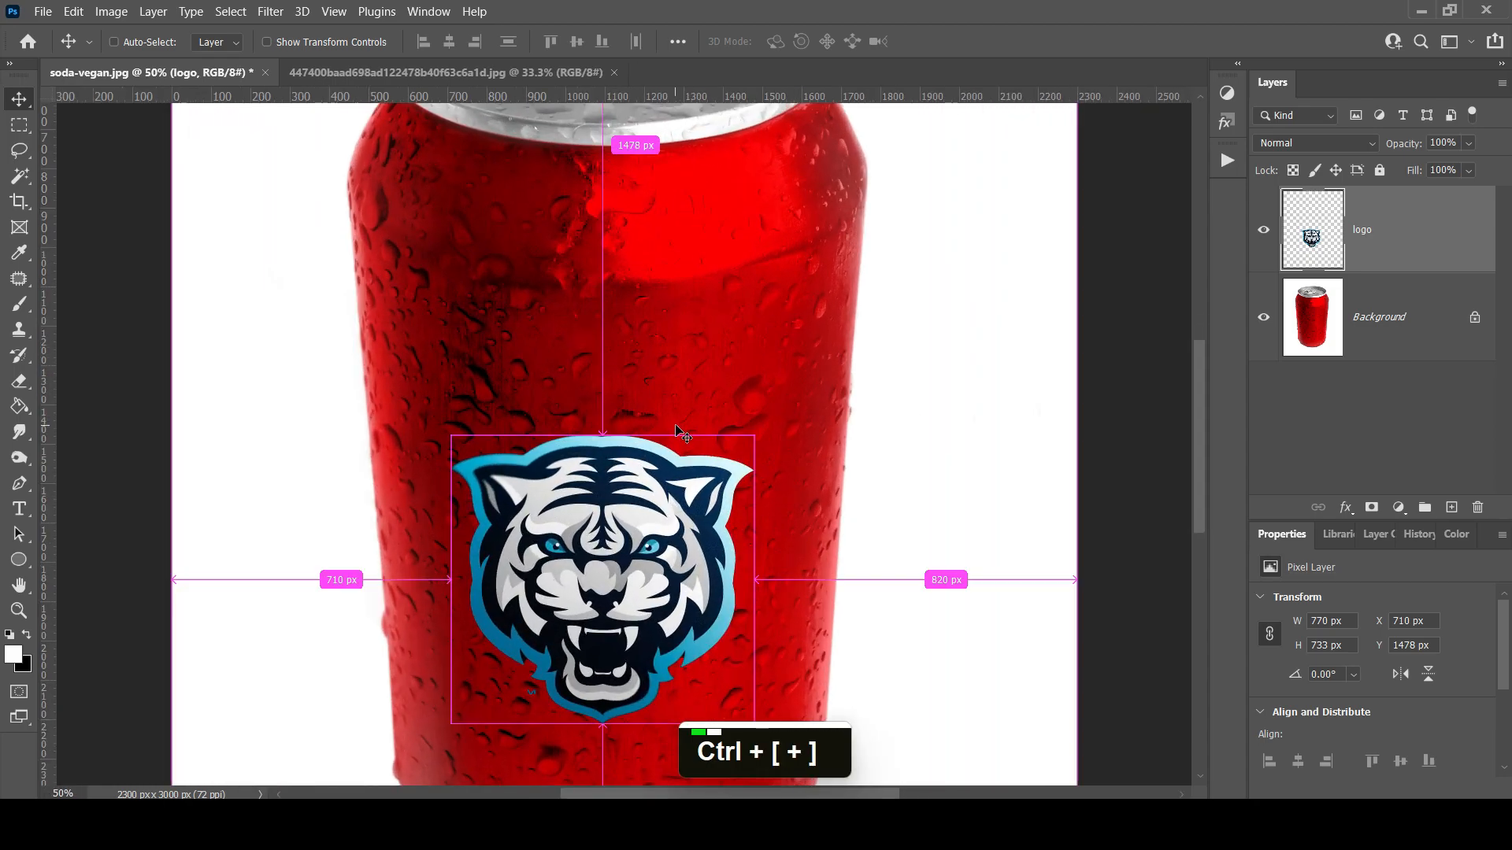
pyautogui.scroll(-1, 731, 406)
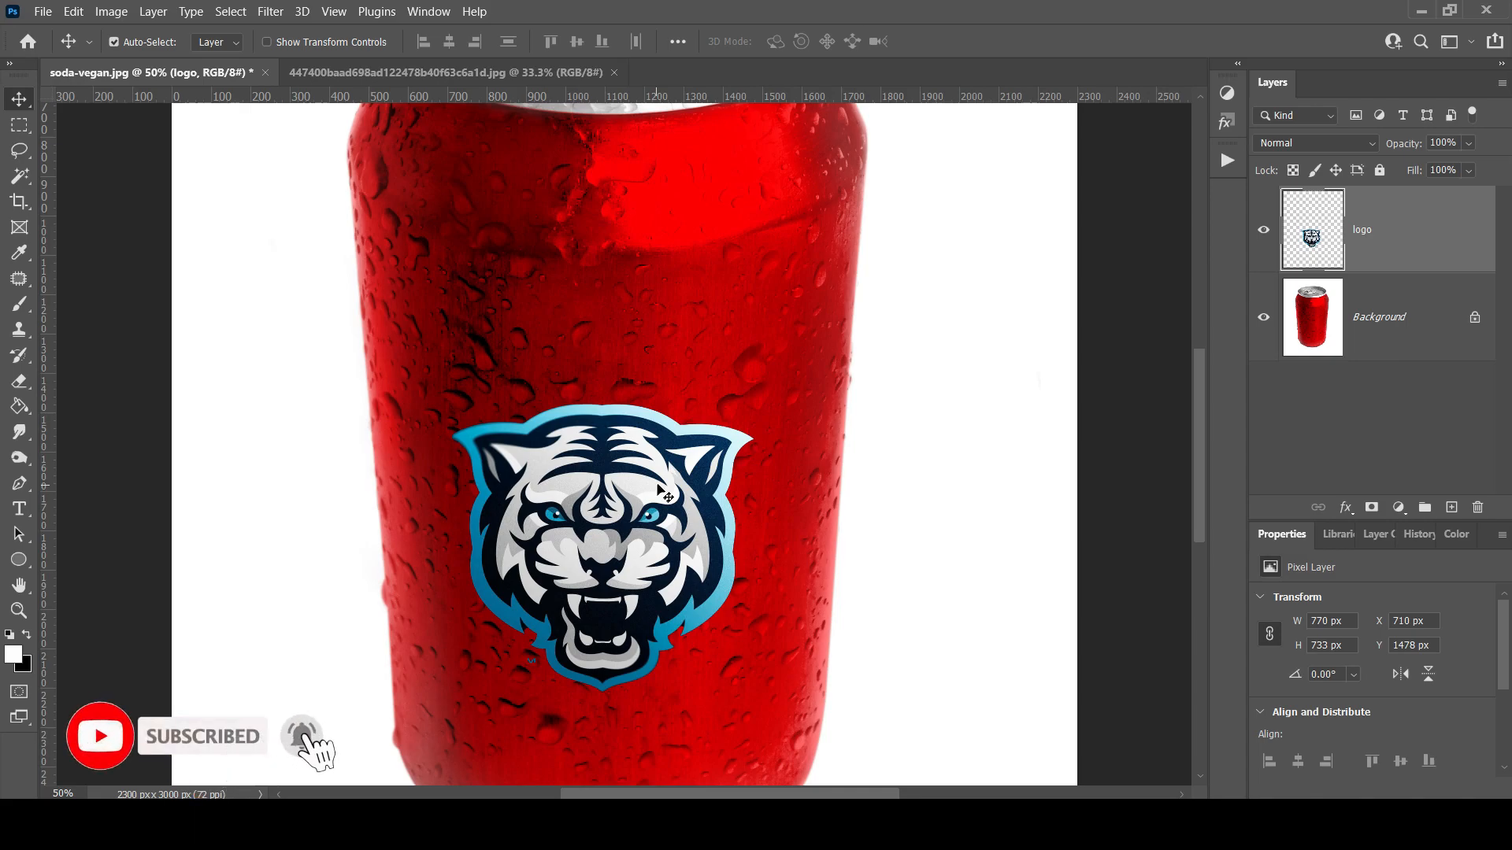
pyautogui.click(1399, 341)
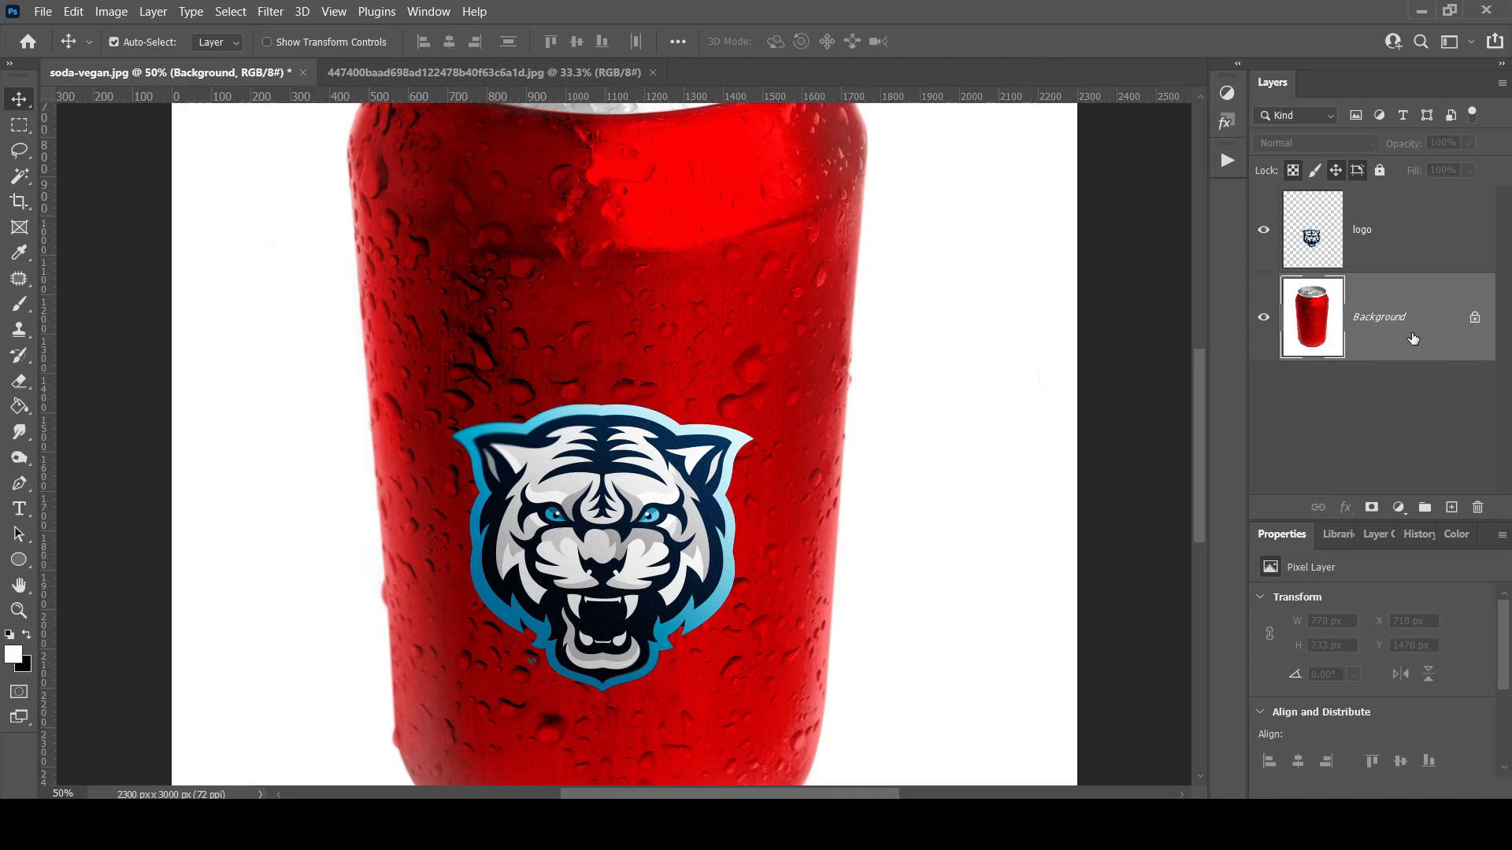
pyautogui.hotkey('ctrl', 'j')
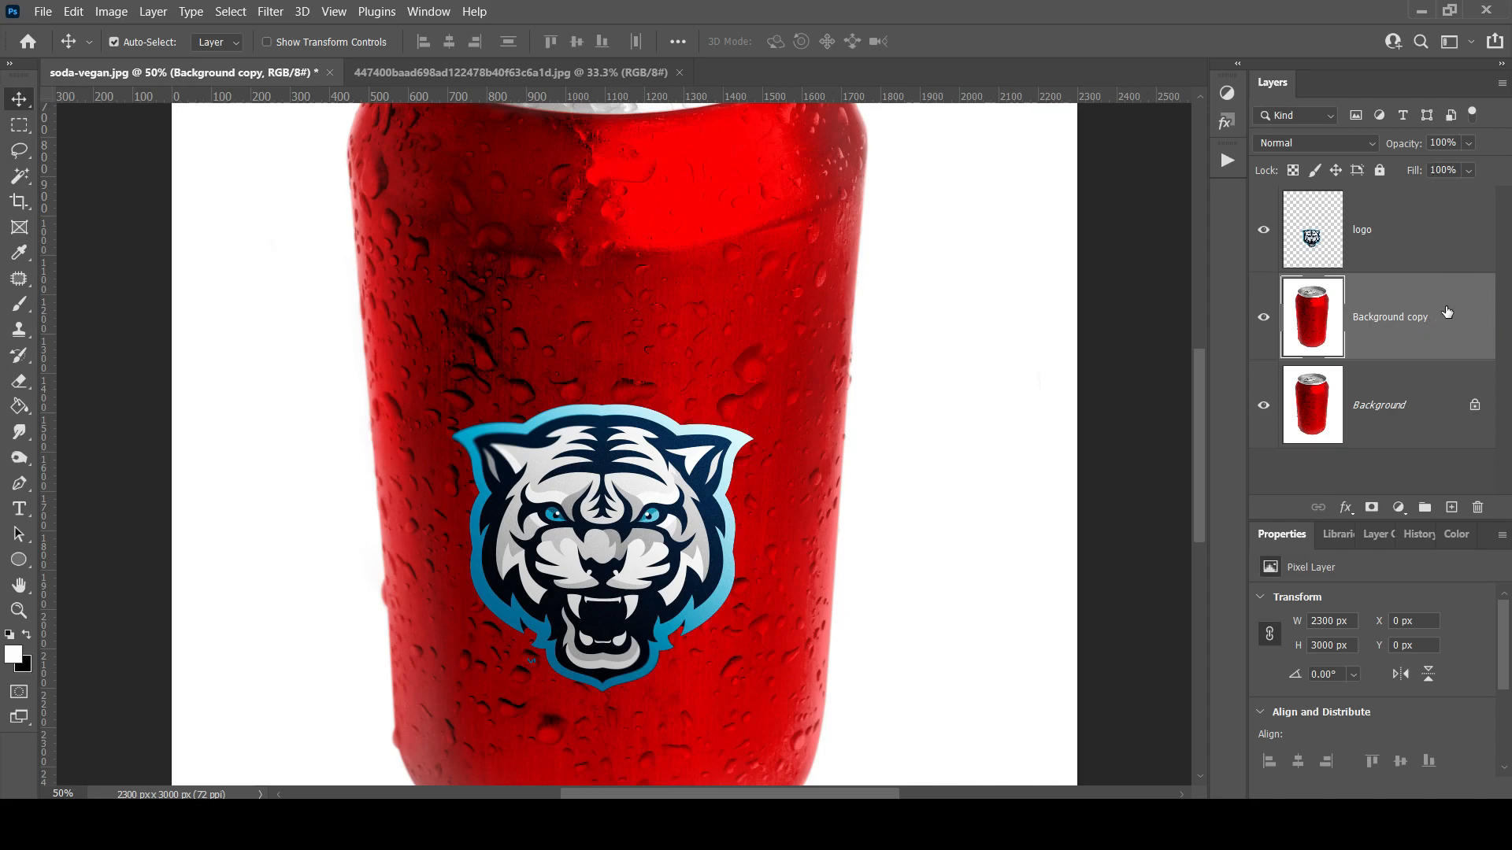
pyautogui.hotkey('ctrl', ']')
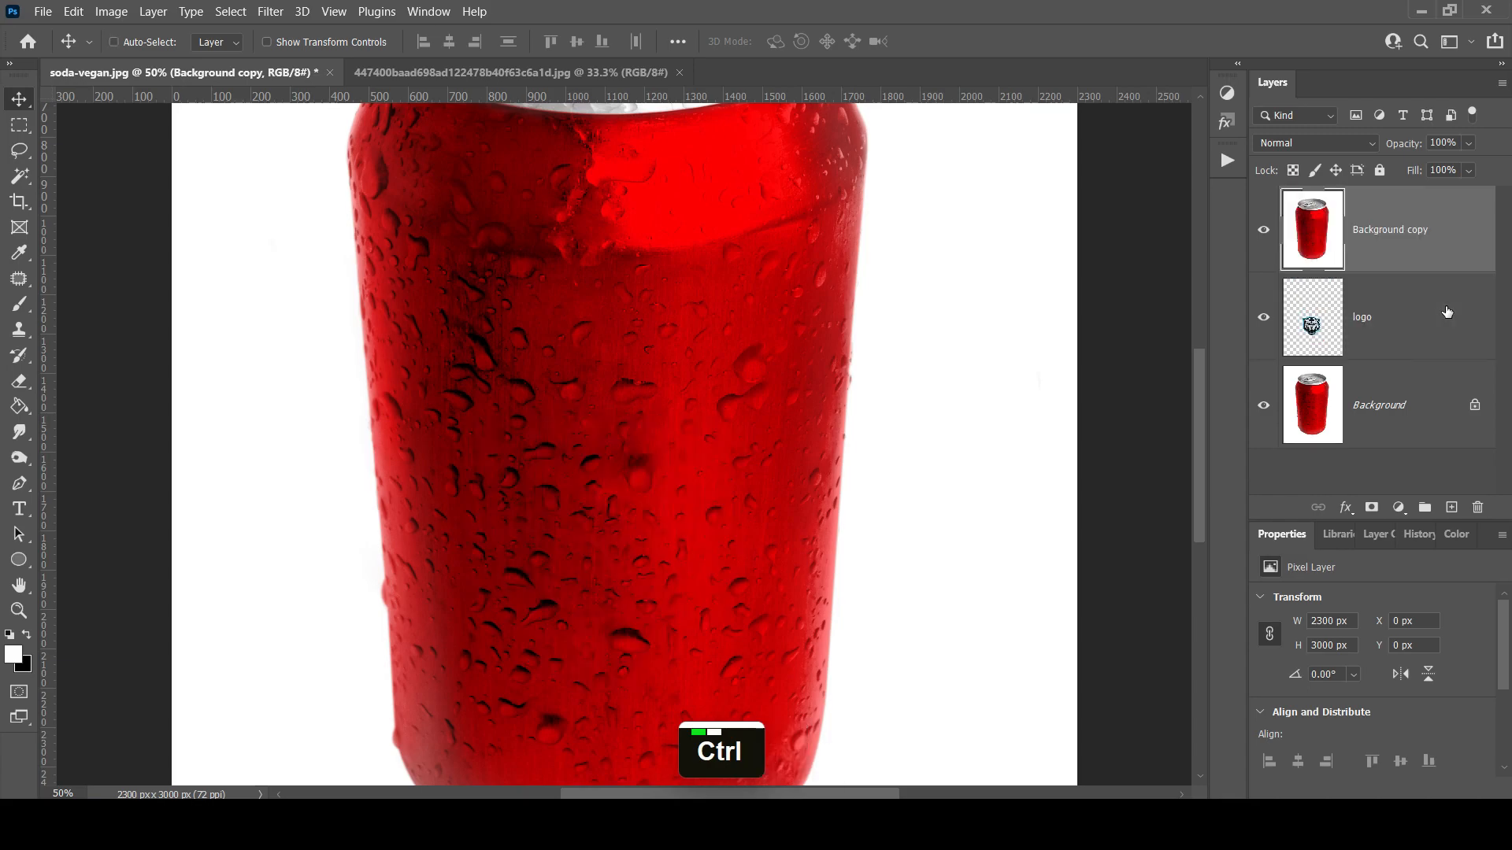
# Desaturate the Background copy layer and clip it to the logo layer with a clipping mask.
pyautogui.hotkey('ctrl', '0')
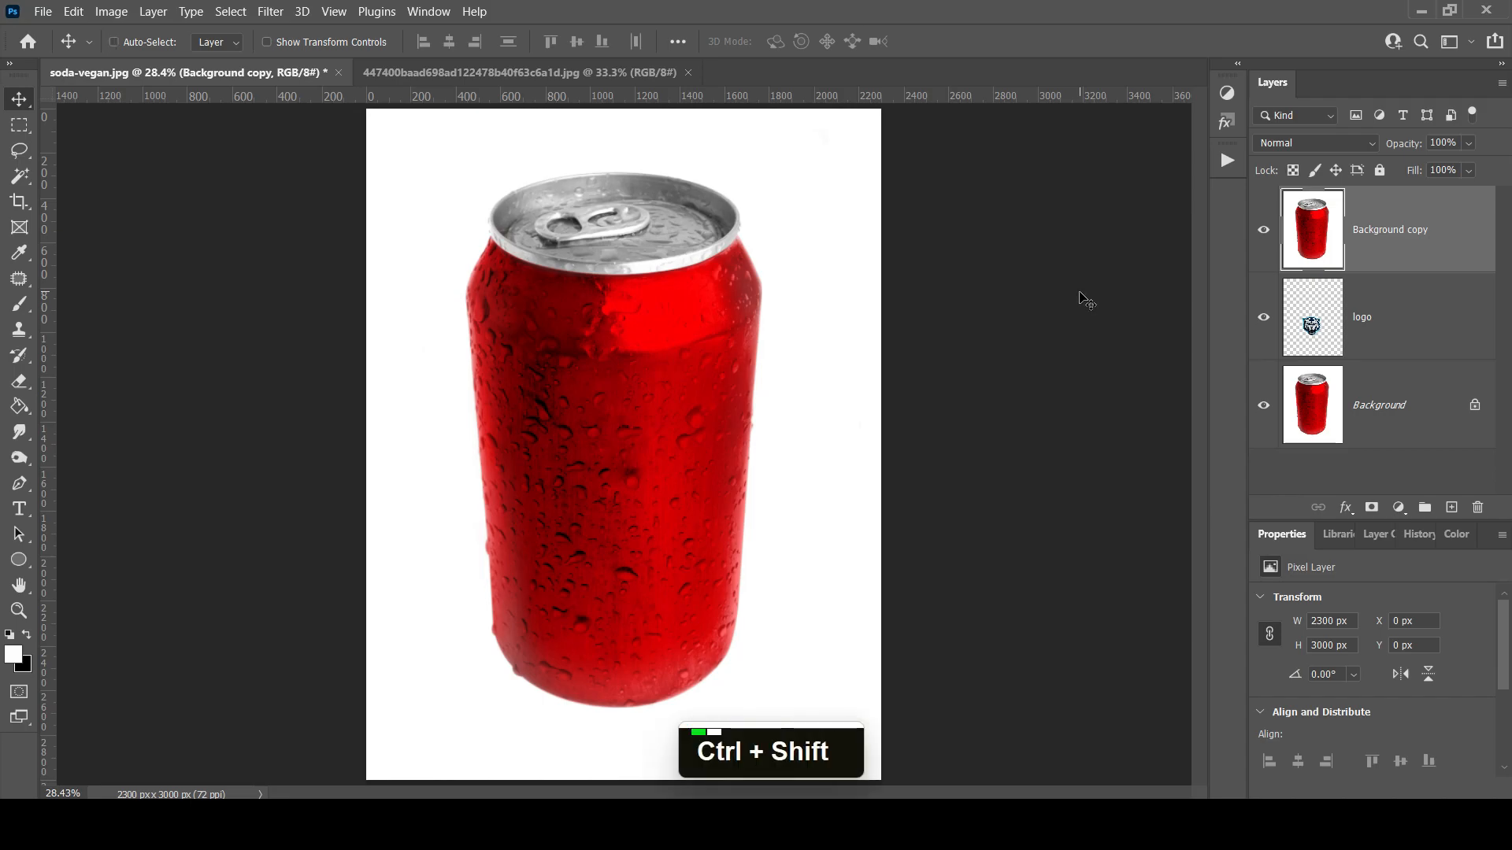
pyautogui.hotkey('ctrl', 'shift', 'u')
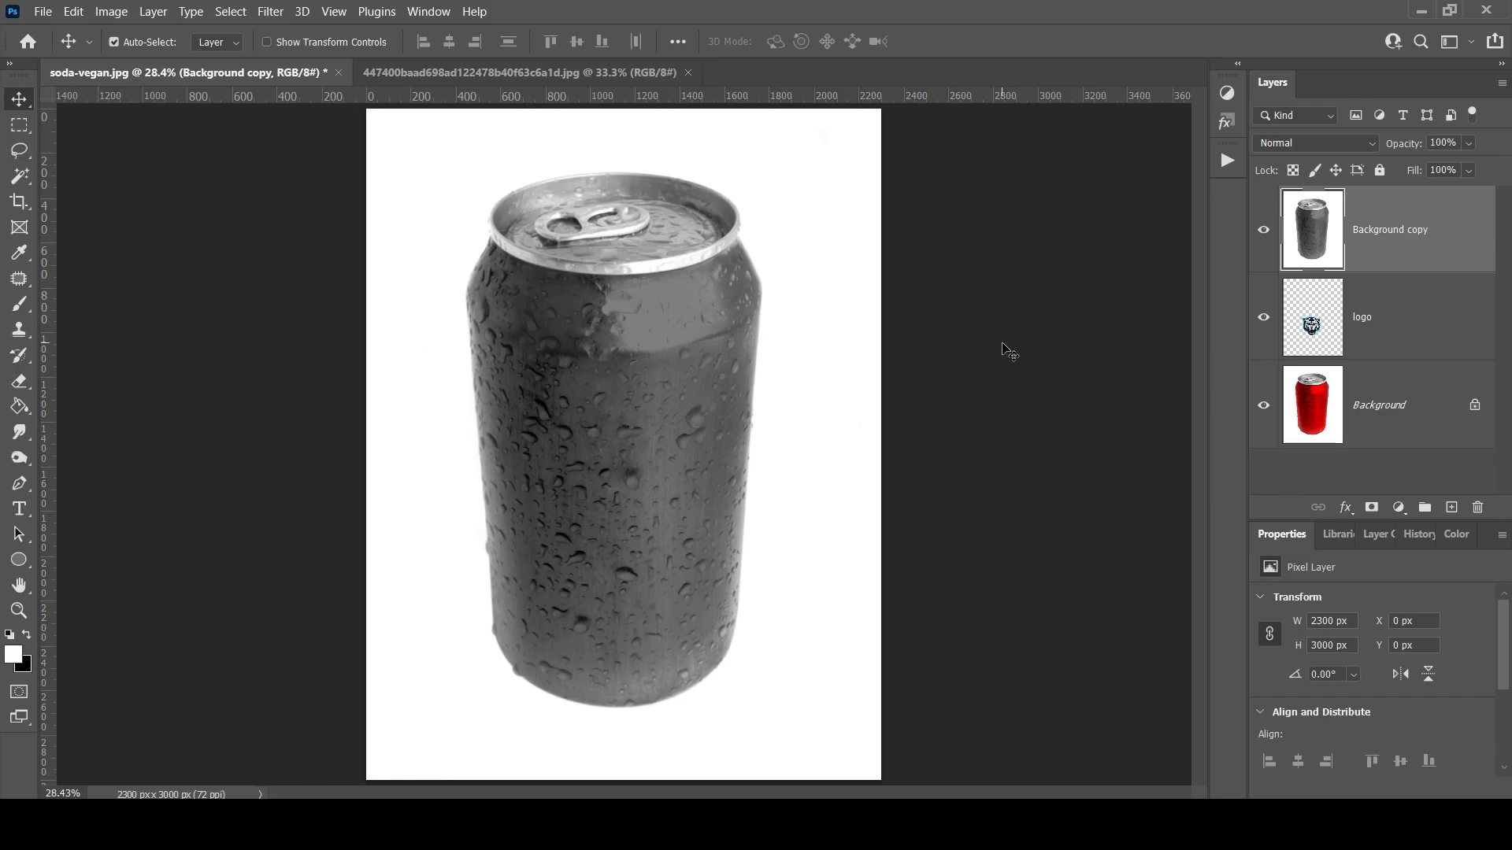
pyautogui.click(1421, 341)
pyautogui.click(1434, 229)
pyautogui.rightClick(1453, 243)
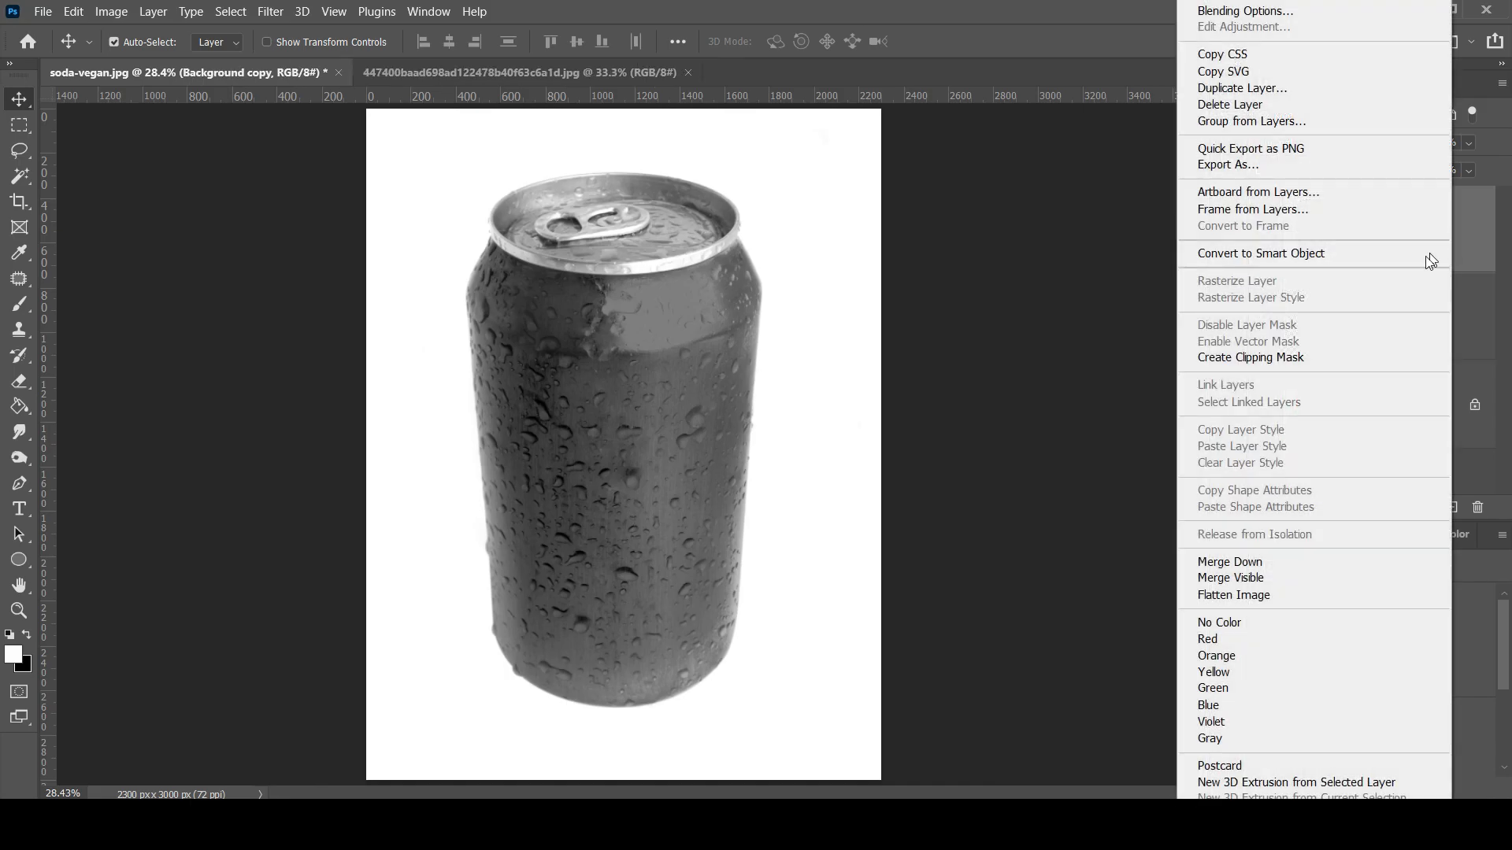
pyautogui.click(1494, 236)
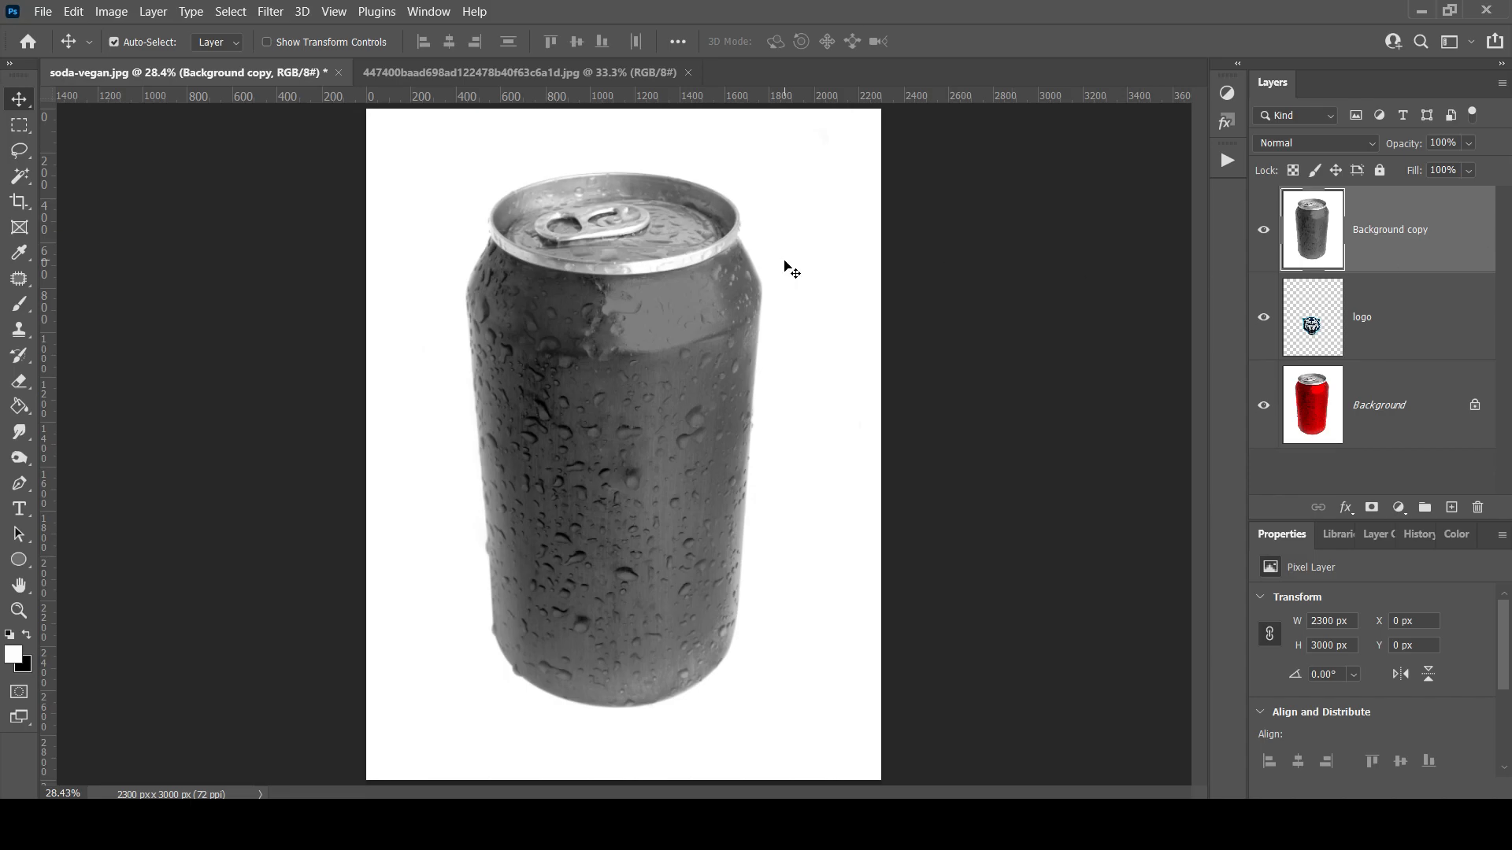
pyautogui.press('ctrl')
pyautogui.hotkey('ctrl', 'alt', 'g')
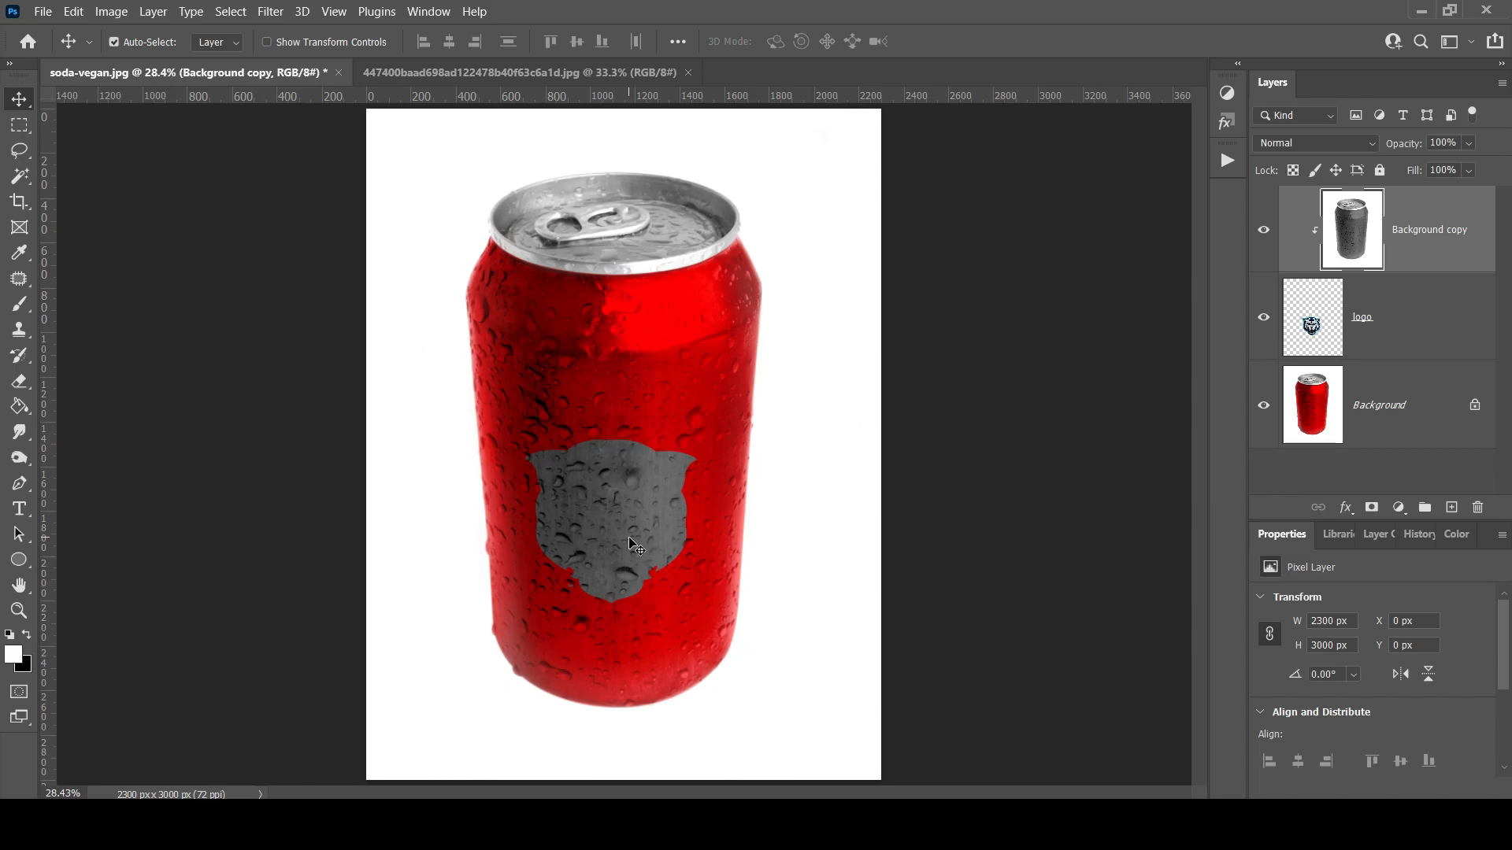
# Set the clipped Background copy layer's blend mode to Linear Light and its opacity to 40%.
pyautogui.click(1373, 144)
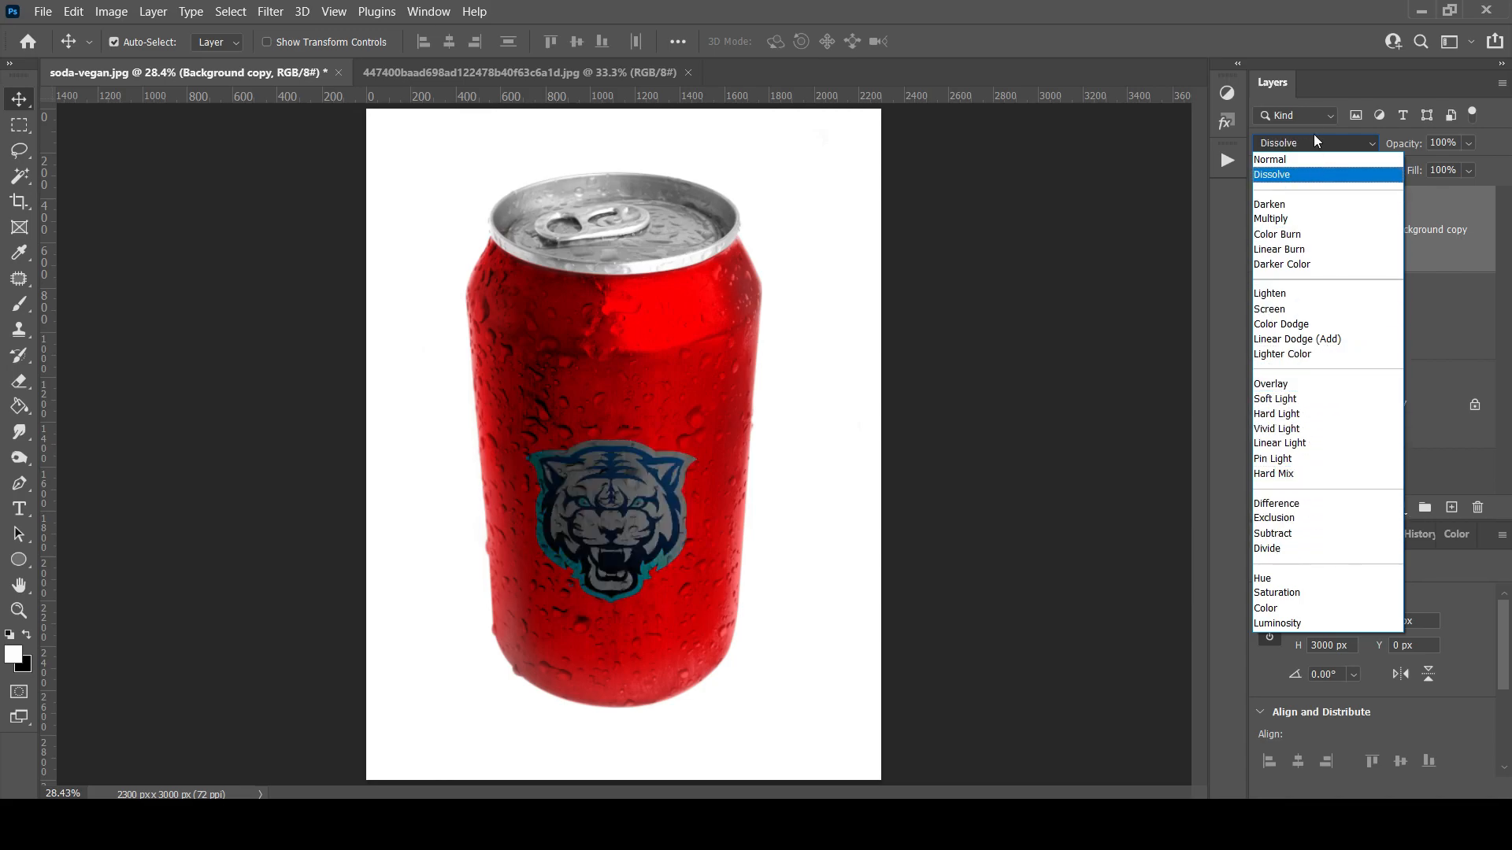
pyautogui.click(1317, 159)
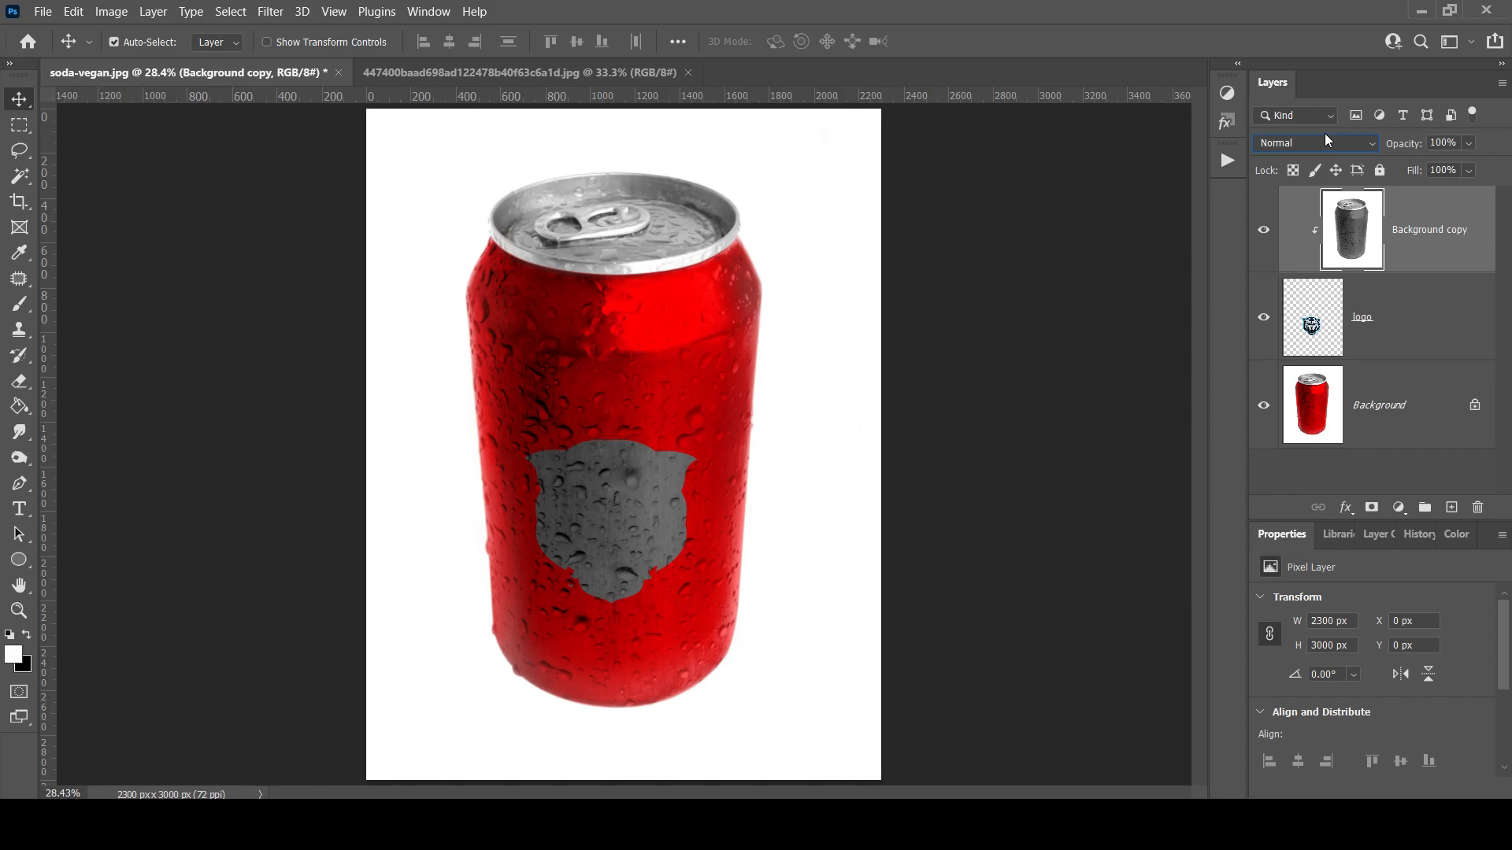
pyautogui.click(1358, 145)
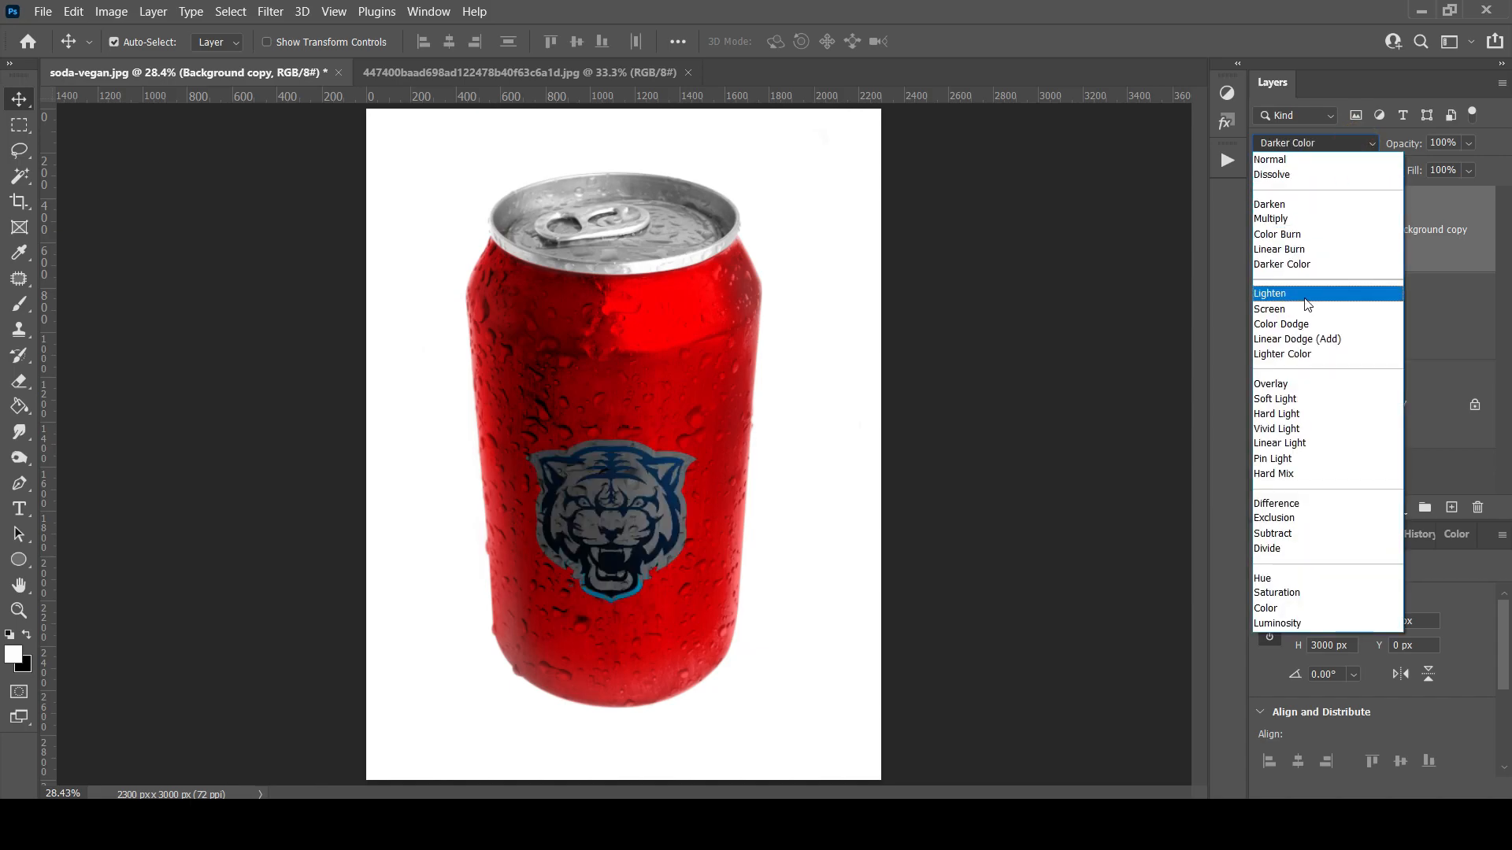
pyautogui.click(1281, 446)
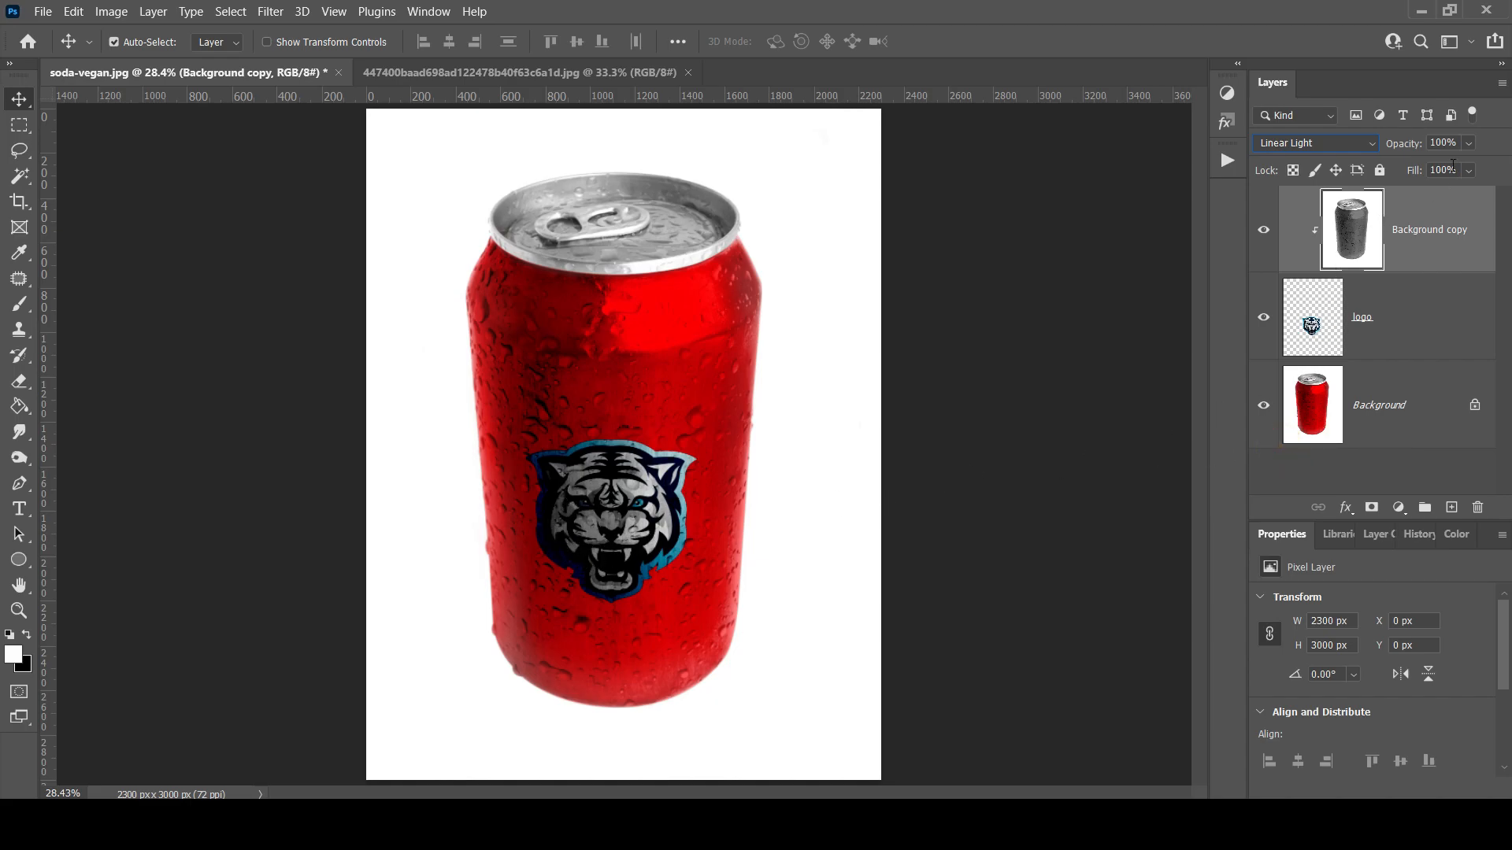
pyautogui.moveTo(1466, 145); pyautogui.dragTo(1435, 164)
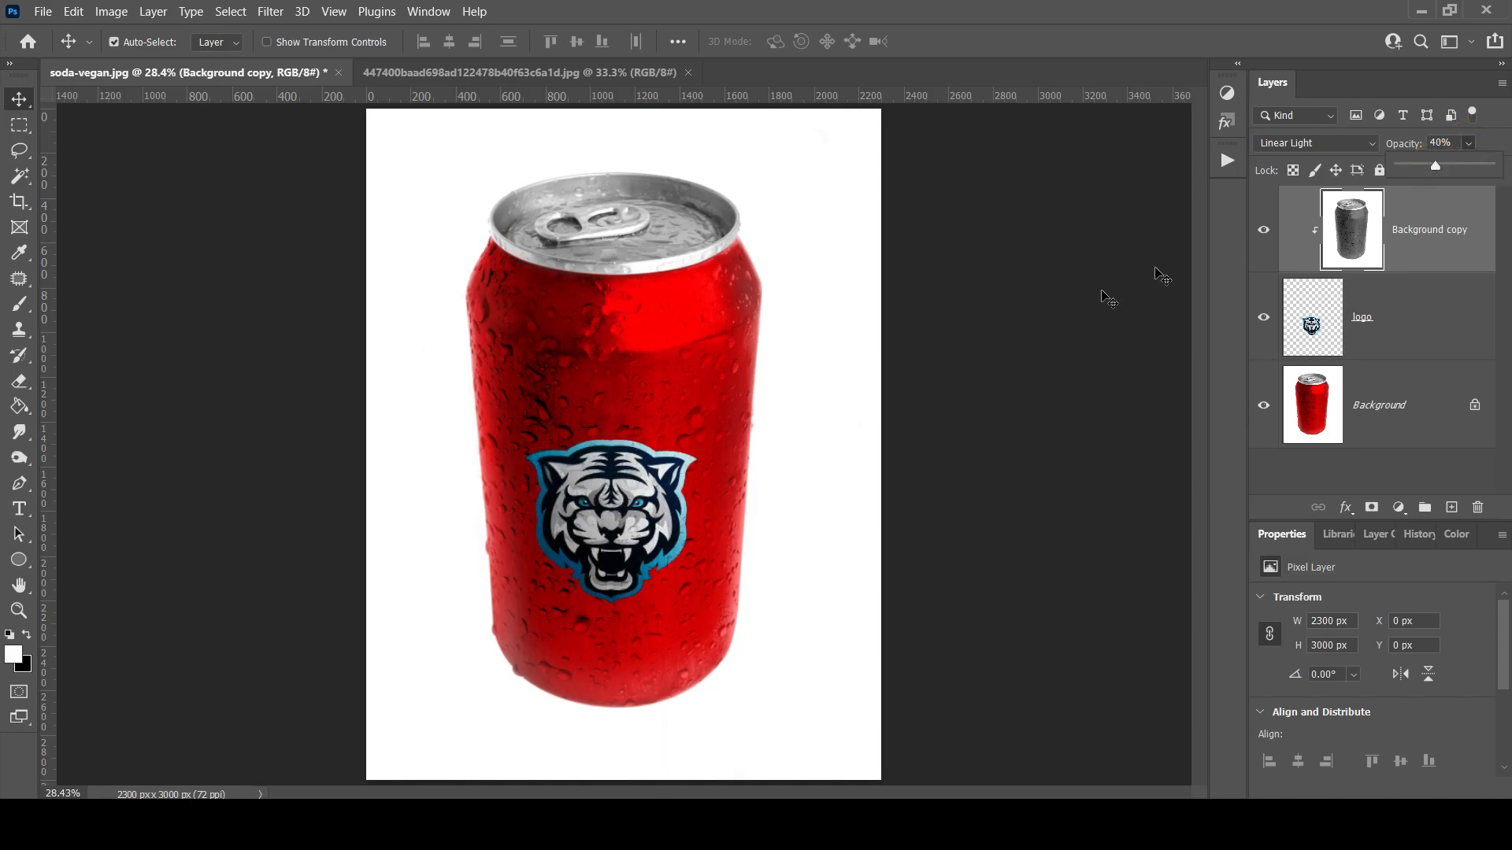
# Examine up close how the can's water-drop texture blends into the tiger logo, and return to the full image.
pyautogui.hotkey('ctrl', '+')
pyautogui.hotkey('ctrl', '+')
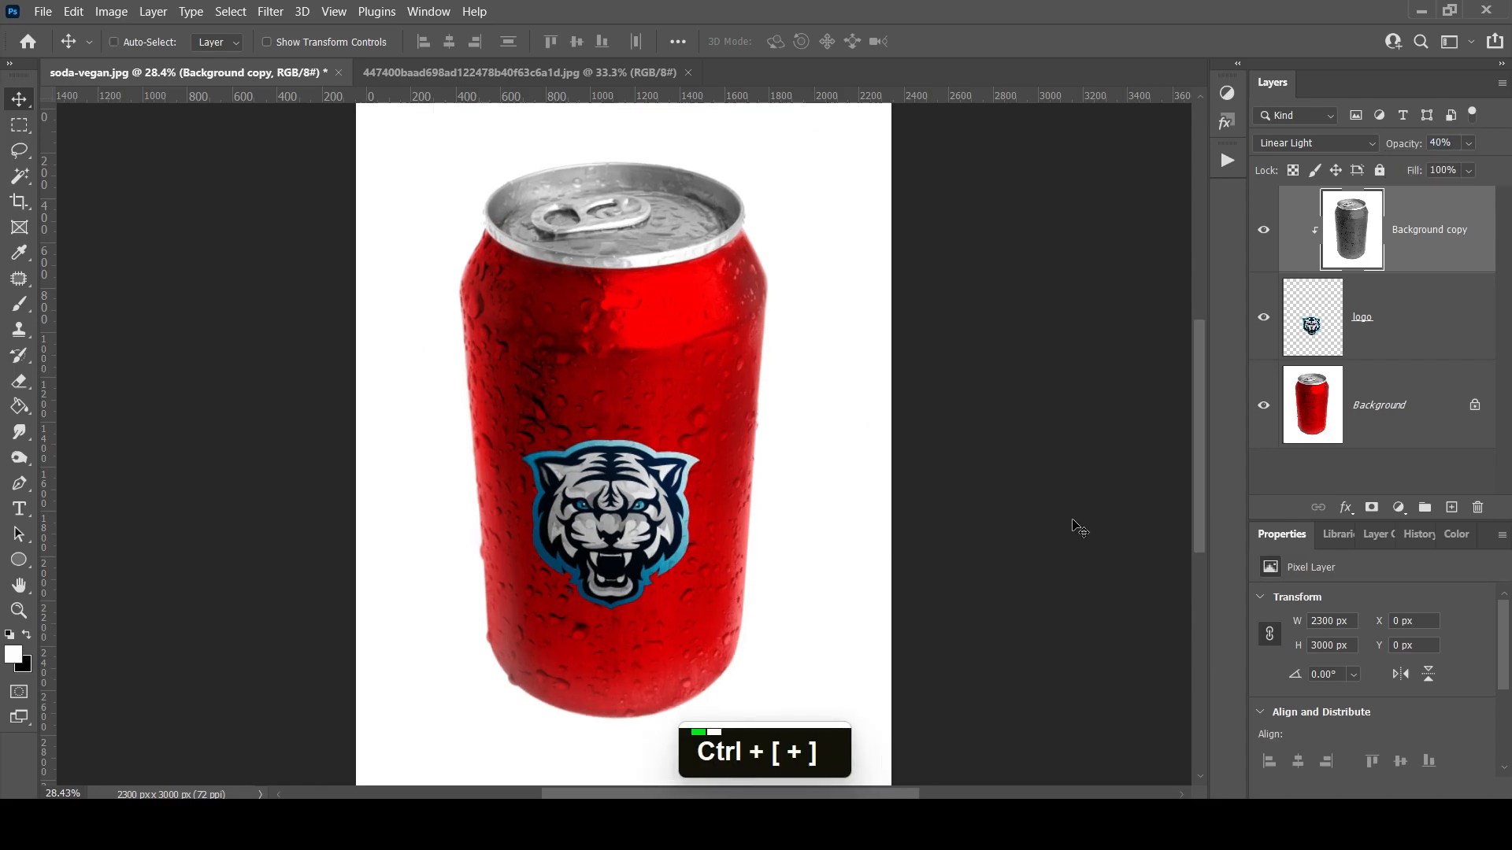
pyautogui.hotkey('ctrl', '+')
pyautogui.scroll(-5, 1072, 526)
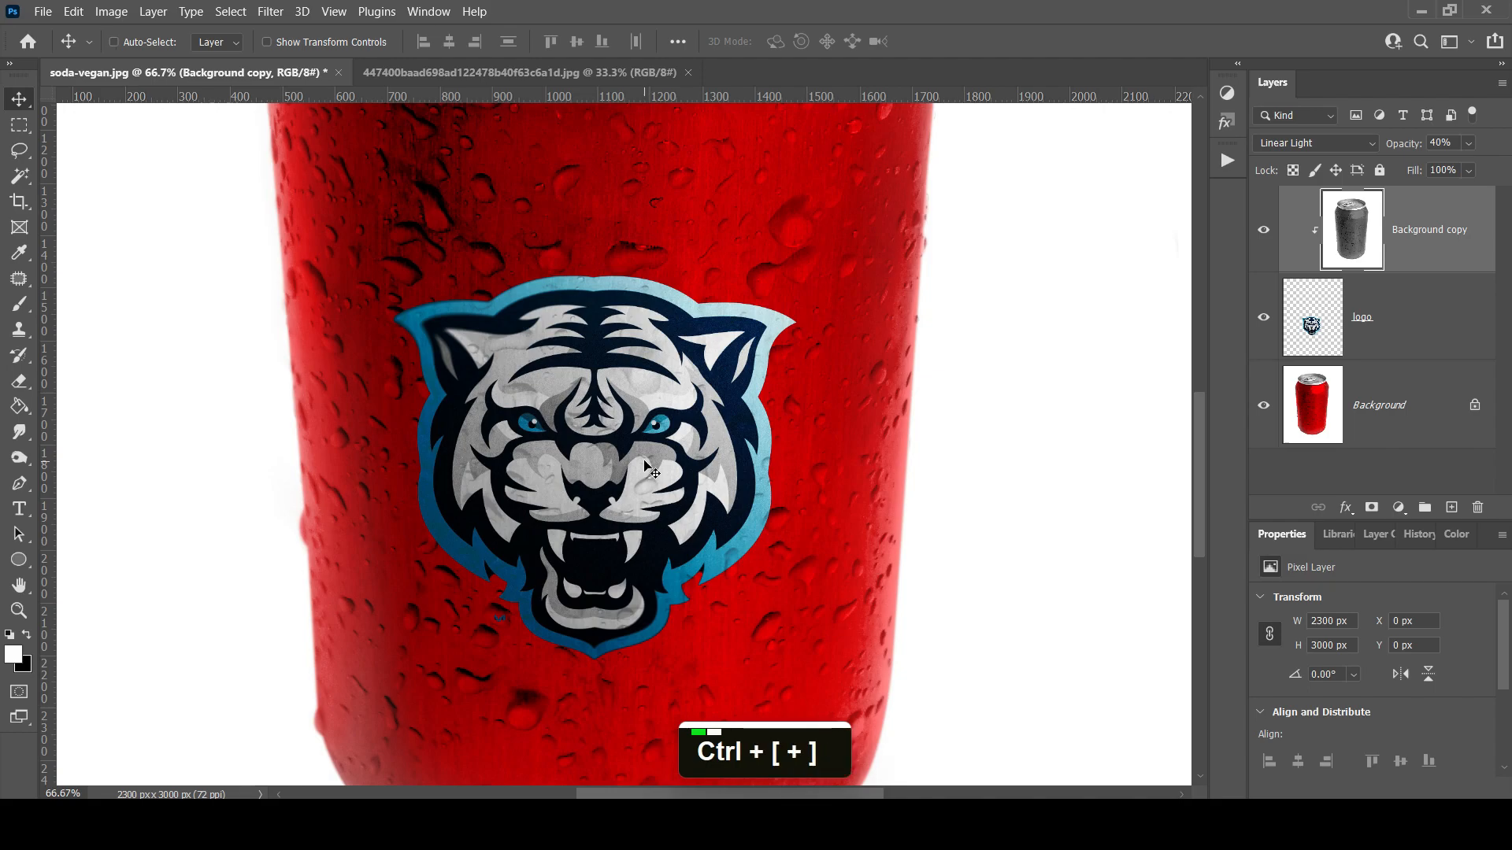
pyautogui.hotkey('ctrl', '+')
pyautogui.hotkey('ctrl', '+')
pyautogui.scroll(-5, 685, 449)
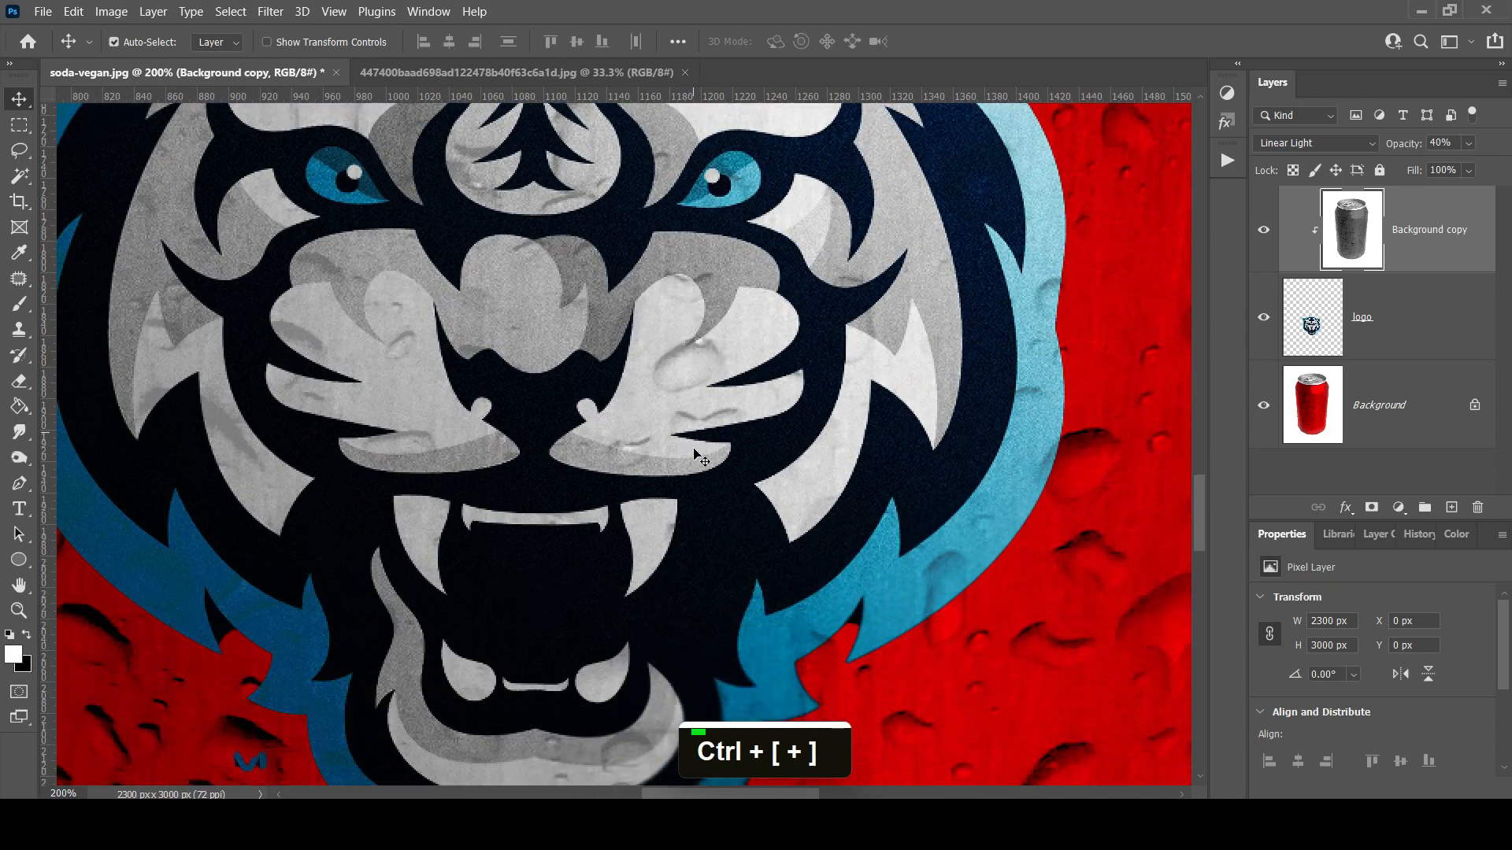
pyautogui.hotkey('ctrl', '-')
pyautogui.hotkey('ctrl', '0')
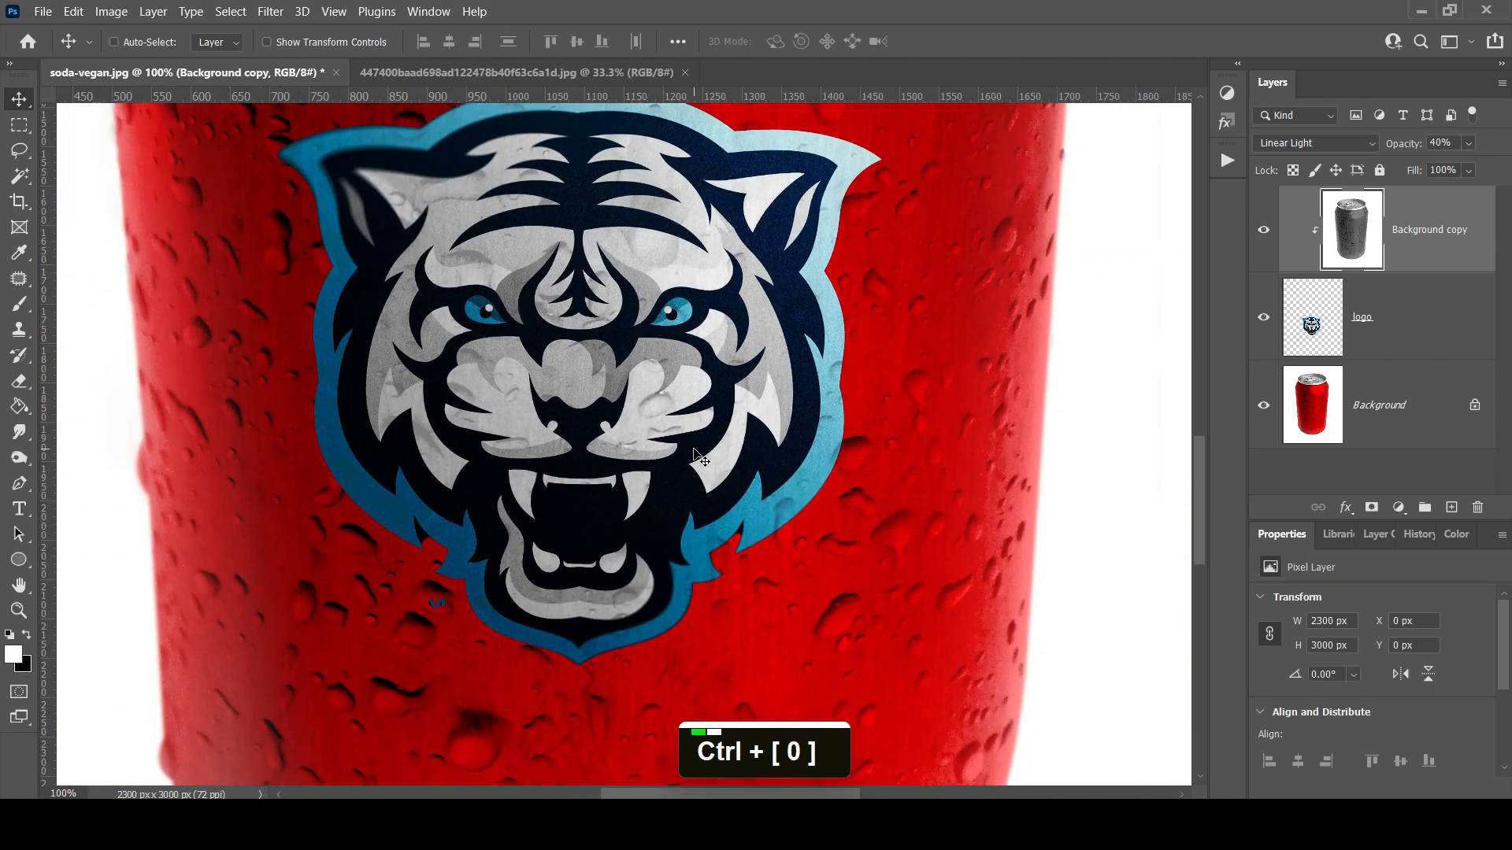